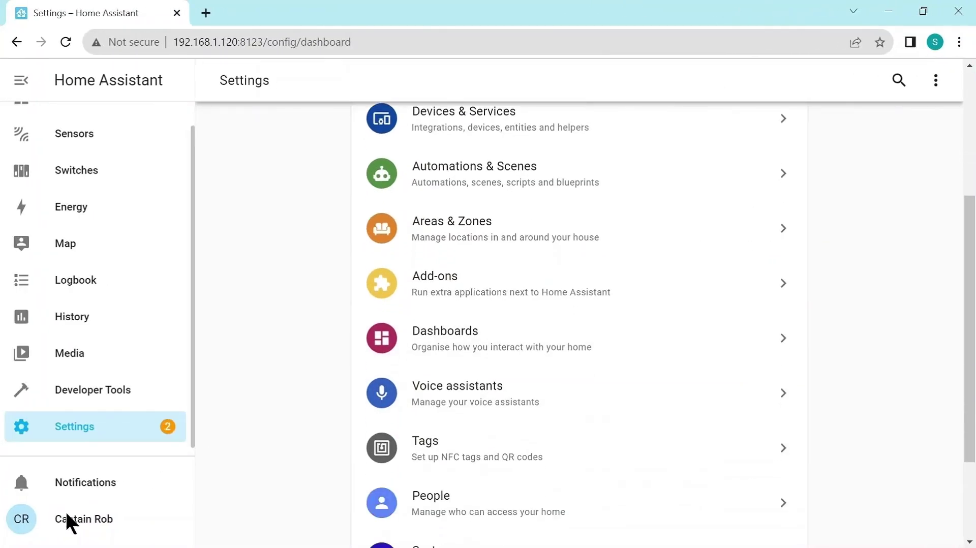
Turn on Advanced Mode in the user profile and go back to Settings
left_click(67, 514)
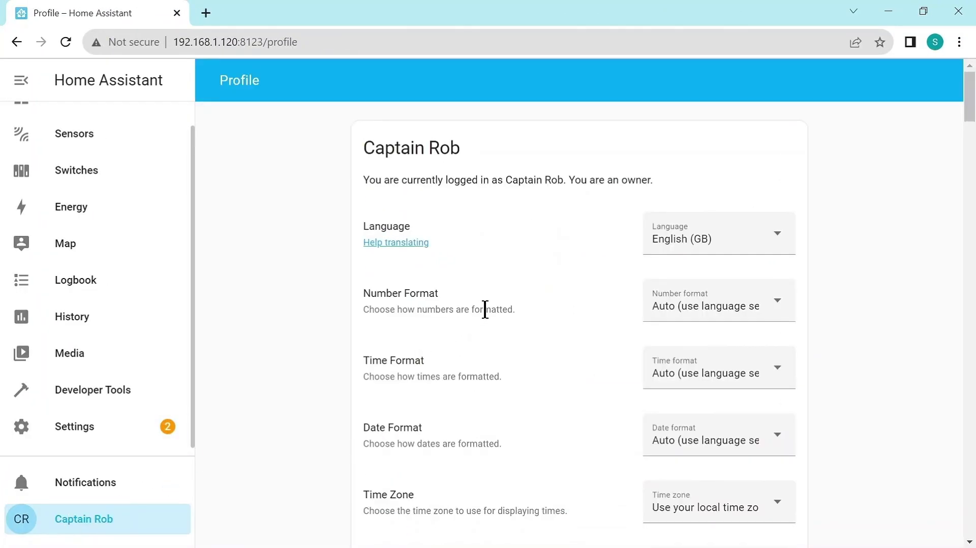
scroll(485, 310, "down", 13)
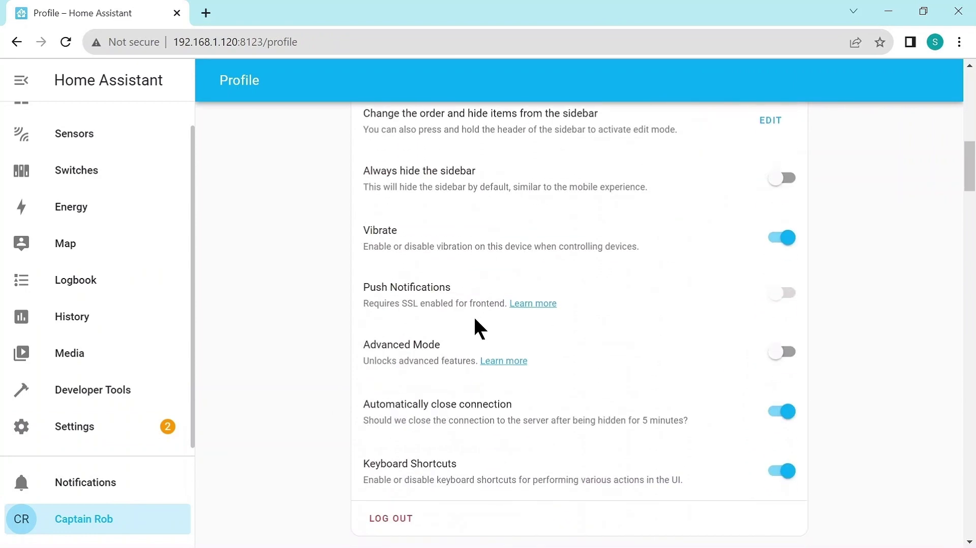
left_click(783, 352)
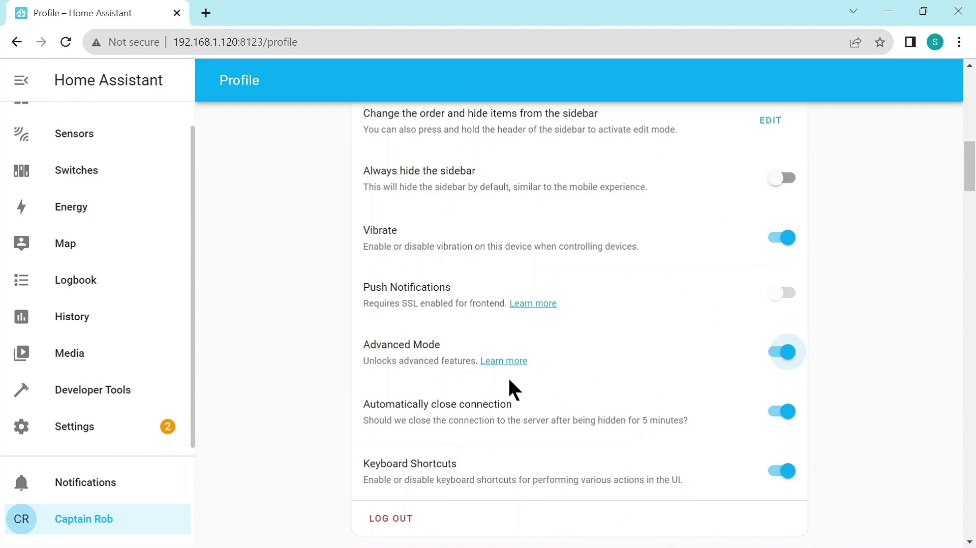
left_click(93, 427)
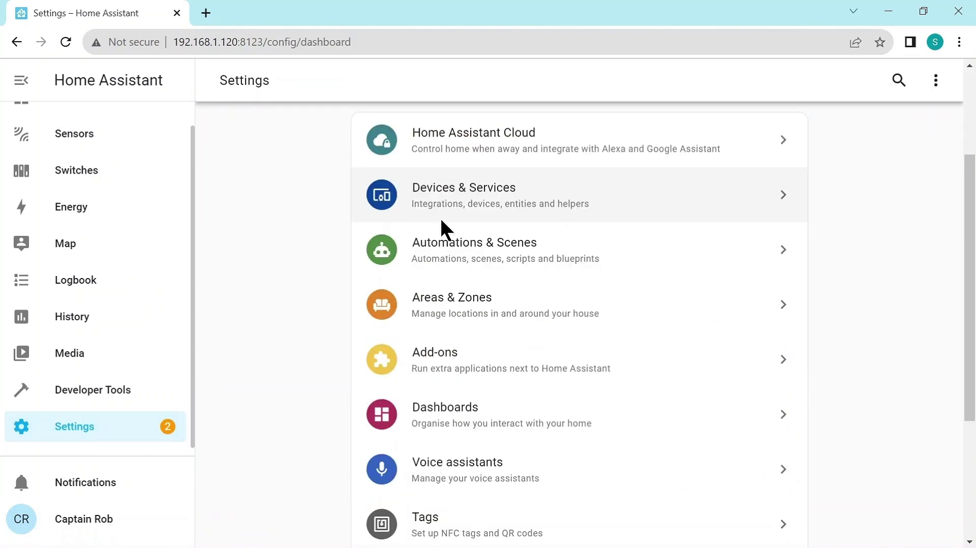
Open the Add-on Store from Settings > Add-ons and browse the official add-ons list
left_click(381, 360)
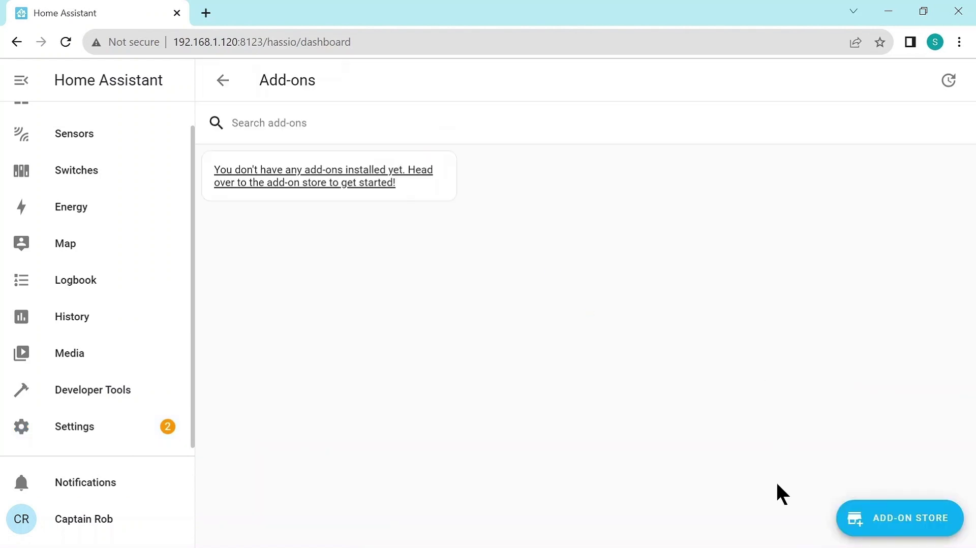
left_click(883, 516)
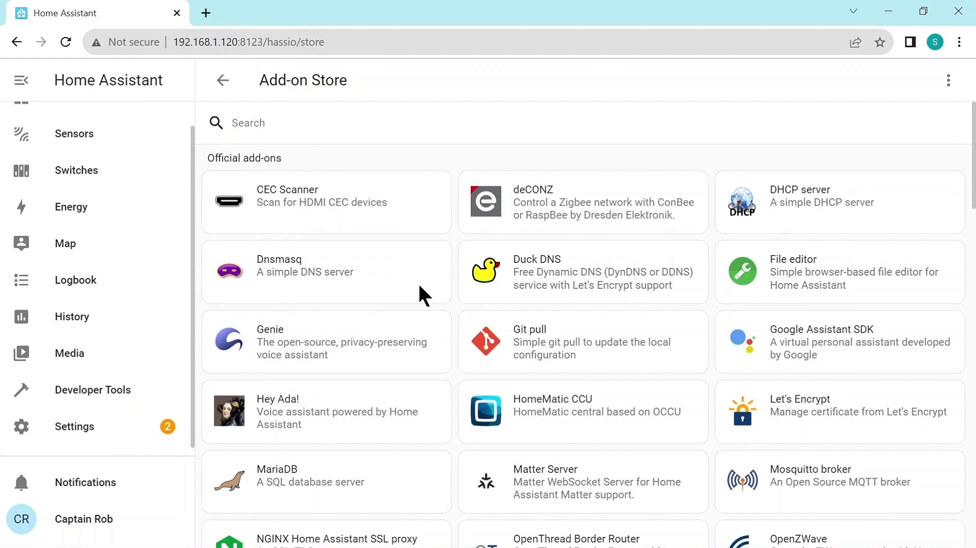
scroll(442, 330, "down", 8)
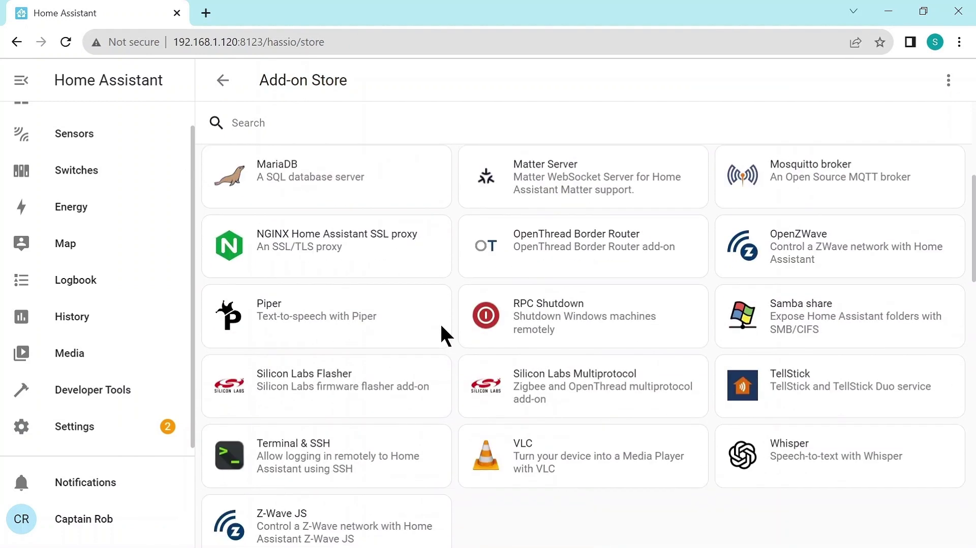
scroll(439, 327, "down", 5)
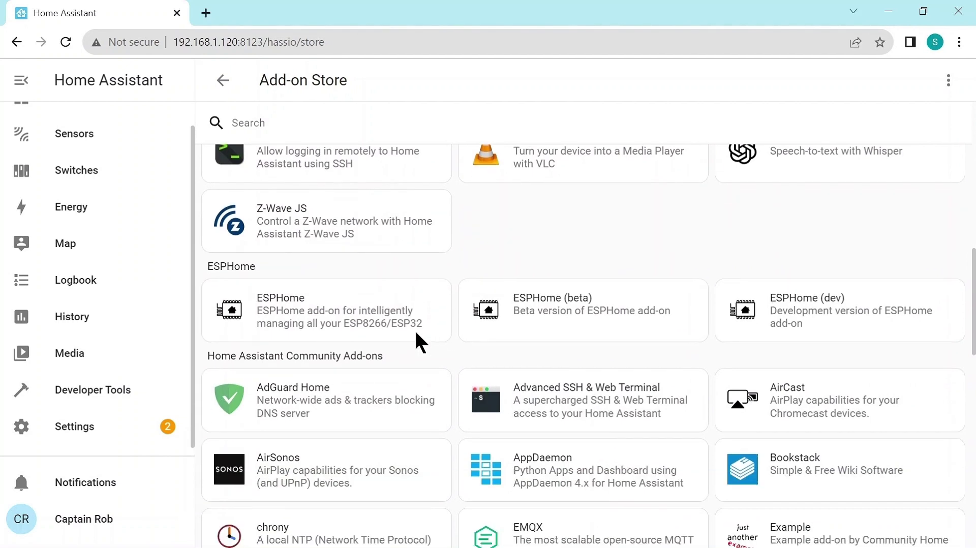
scroll(410, 358, "down", 8)
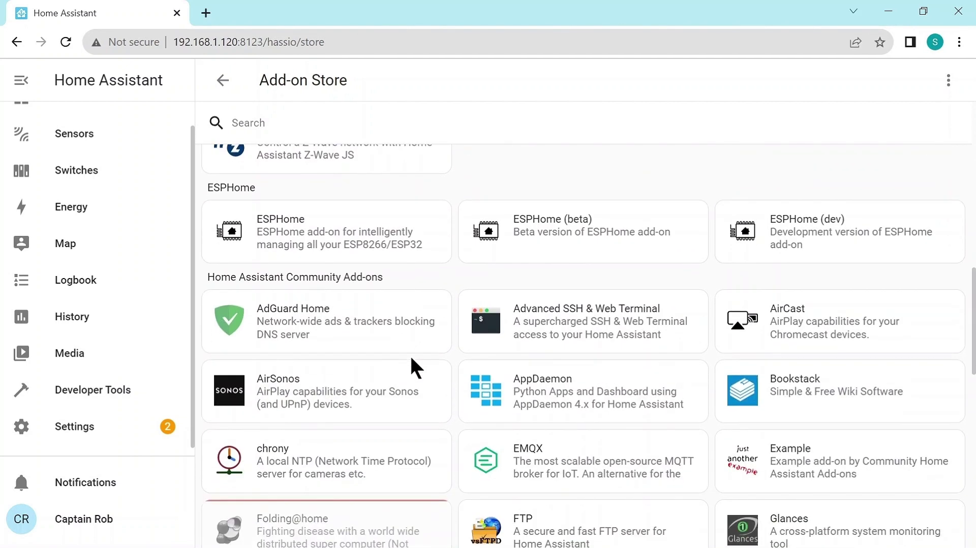
scroll(411, 359, "down", 6)
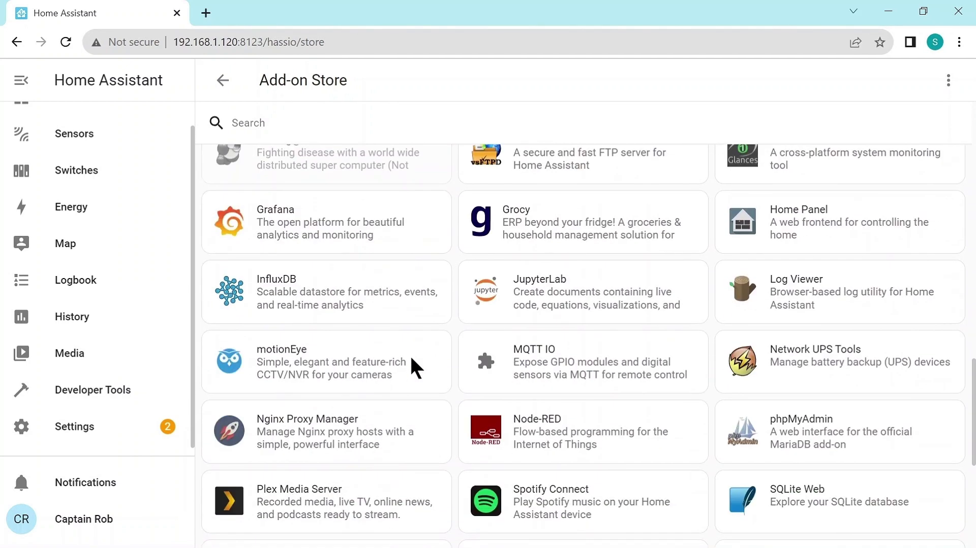
scroll(412, 362, "down", 2)
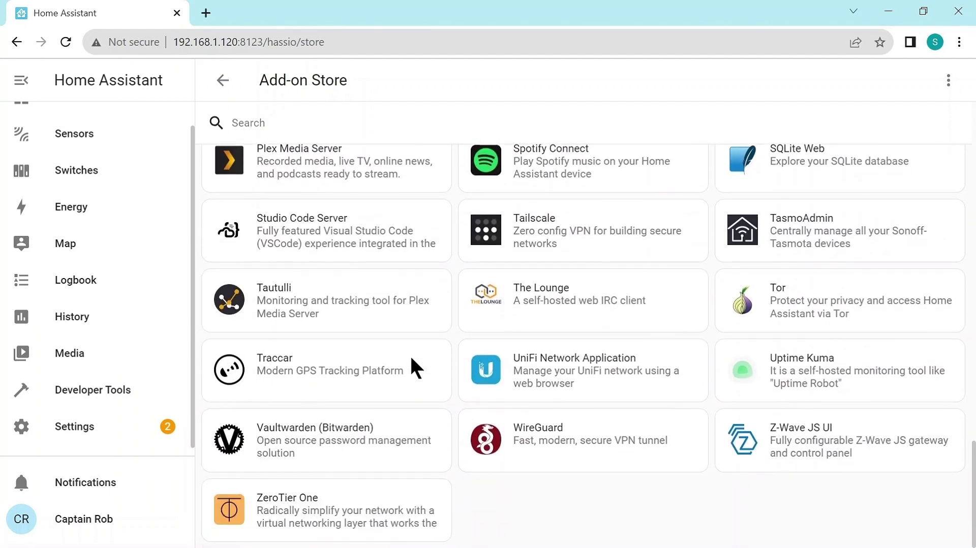
Check the store's Repositories dialog and close it without adding any repository
left_click(947, 80)
left_click(877, 158)
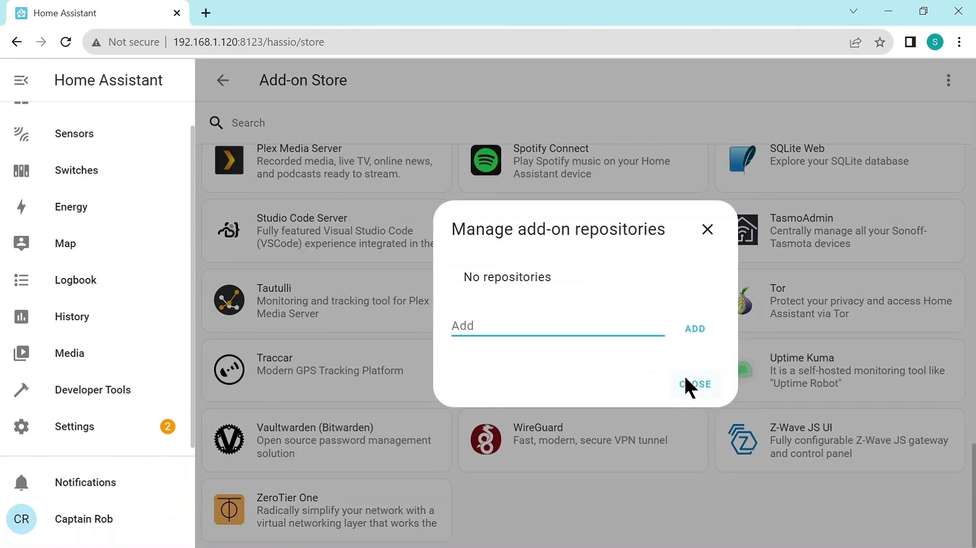
left_click(706, 229)
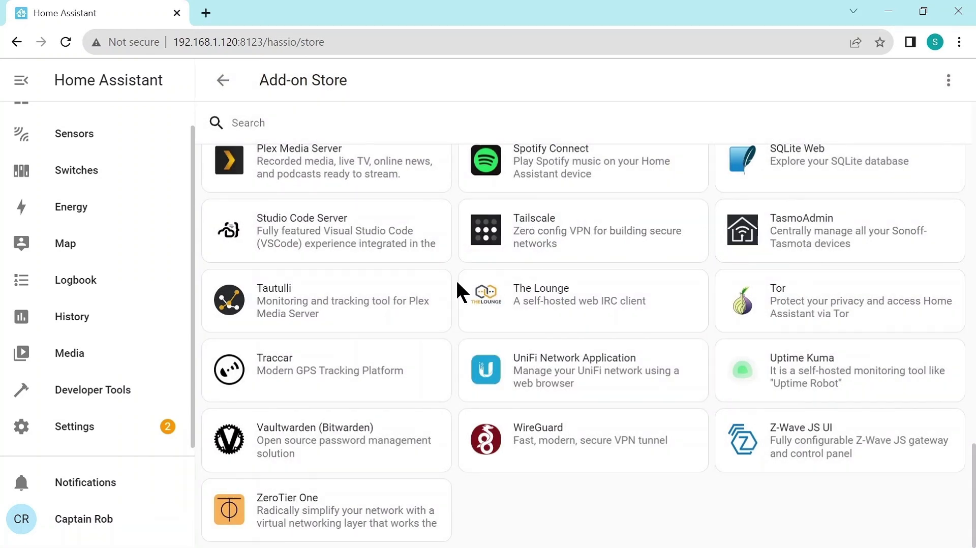
scroll(347, 298, "up", 20)
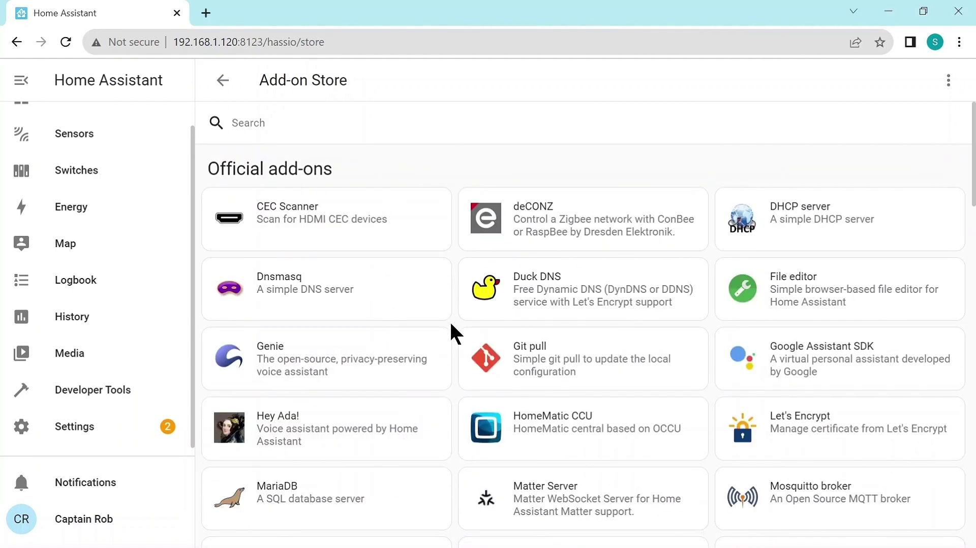
scroll(397, 350, "down", 5)
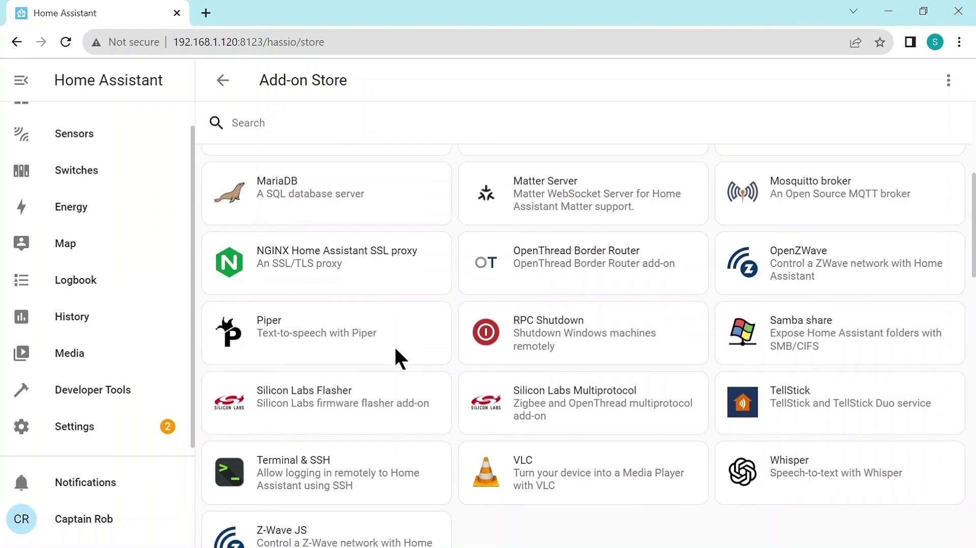
Open the Terminal & SSH add-on, review its documentation, and install version 9.7.1
left_click(293, 464)
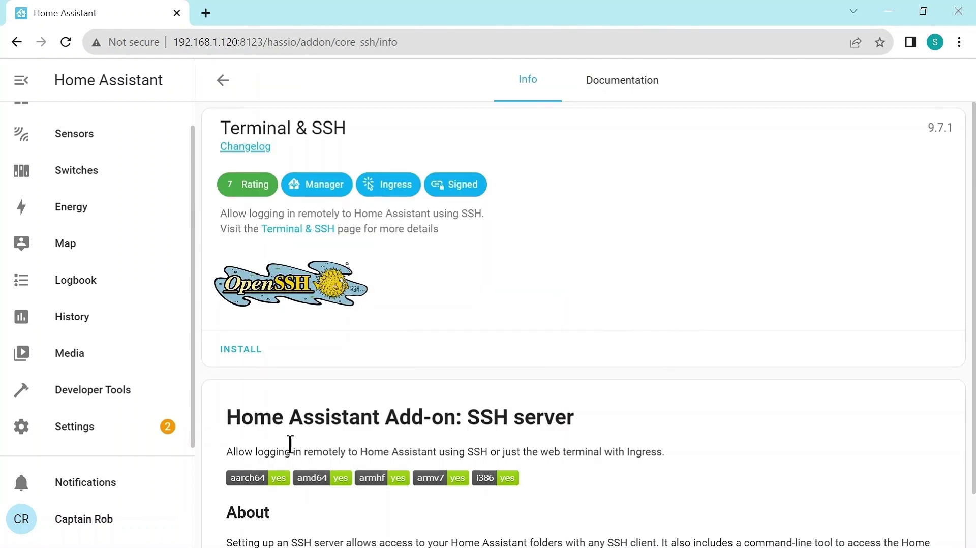
left_click(617, 81)
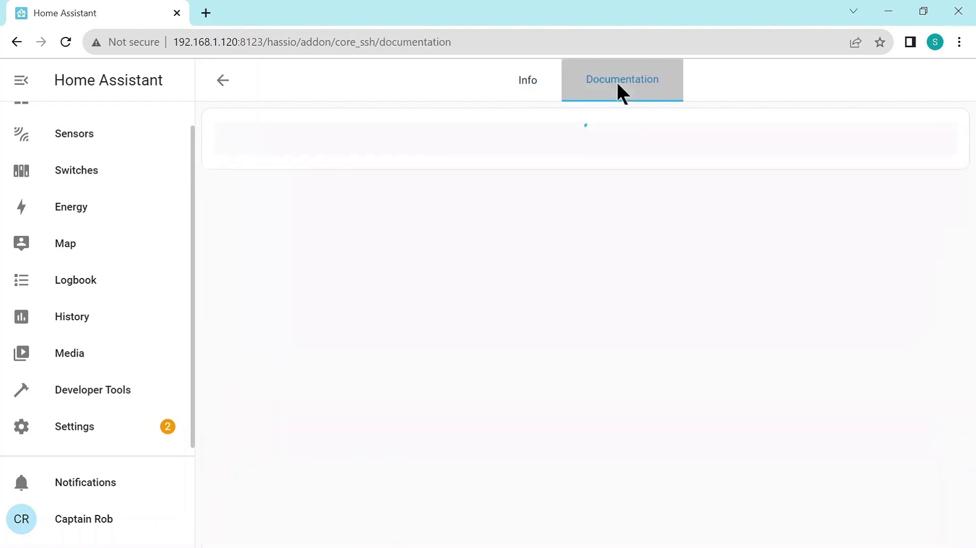
left_click(524, 81)
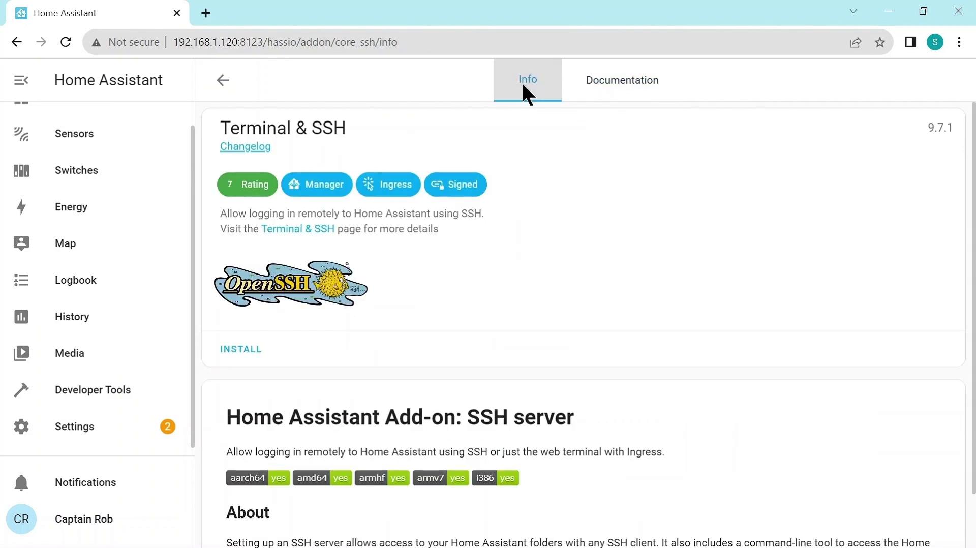
left_click(244, 350)
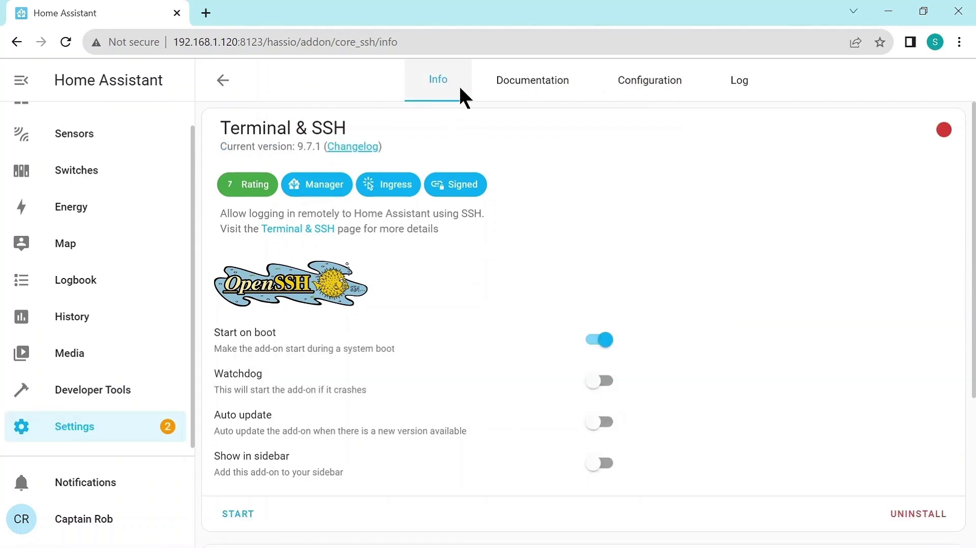
Enter and save an SSH login password in the Terminal & SSH configuration
left_click(647, 82)
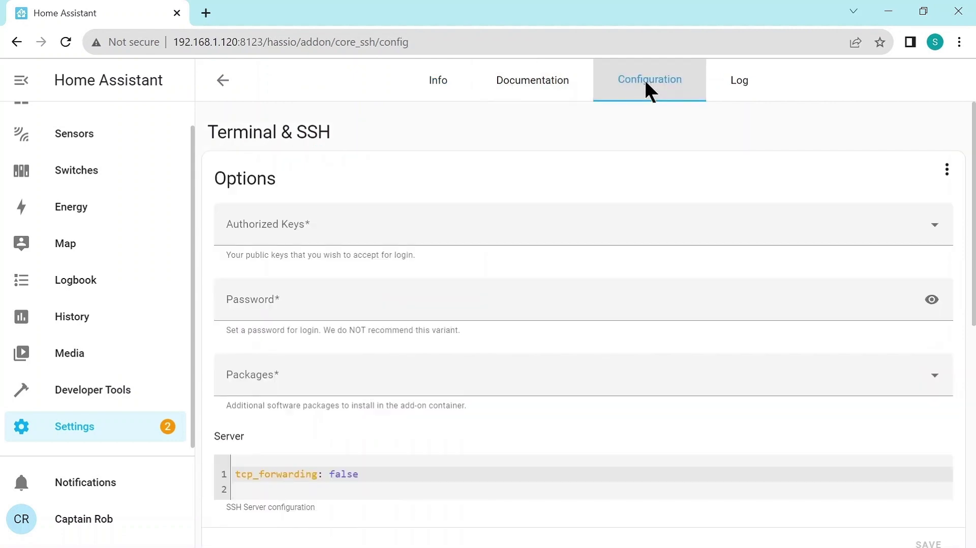
left_click(352, 306)
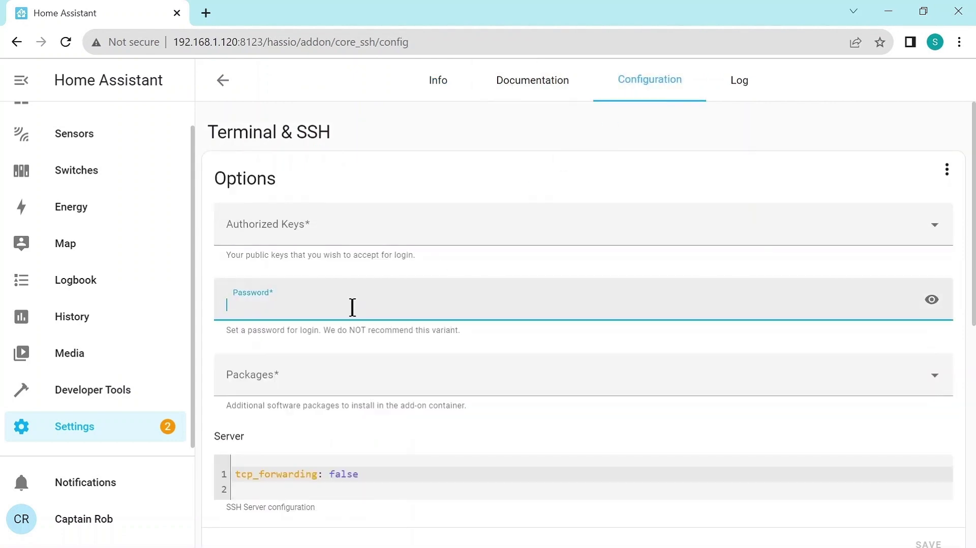
type("•••••••••")
scroll(392, 305, "down", 2)
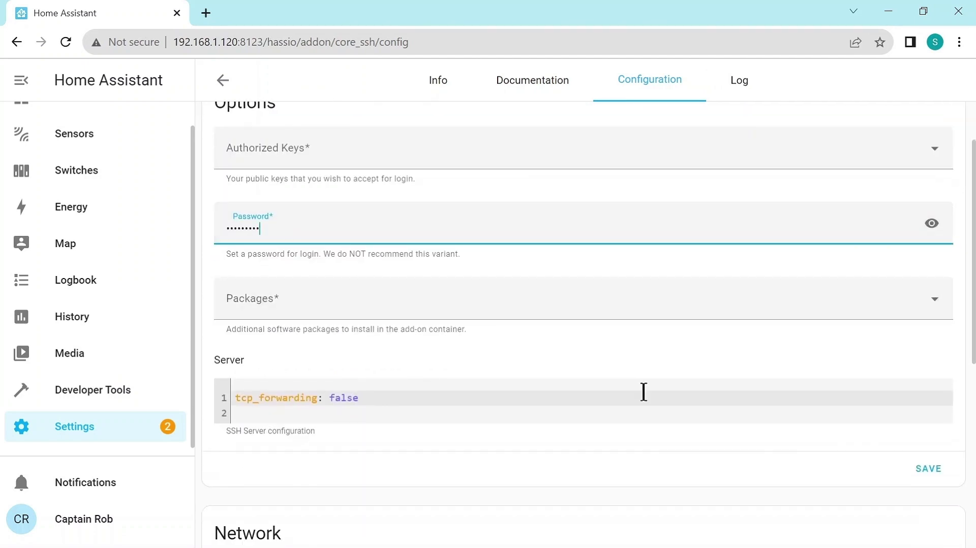
left_click(930, 477)
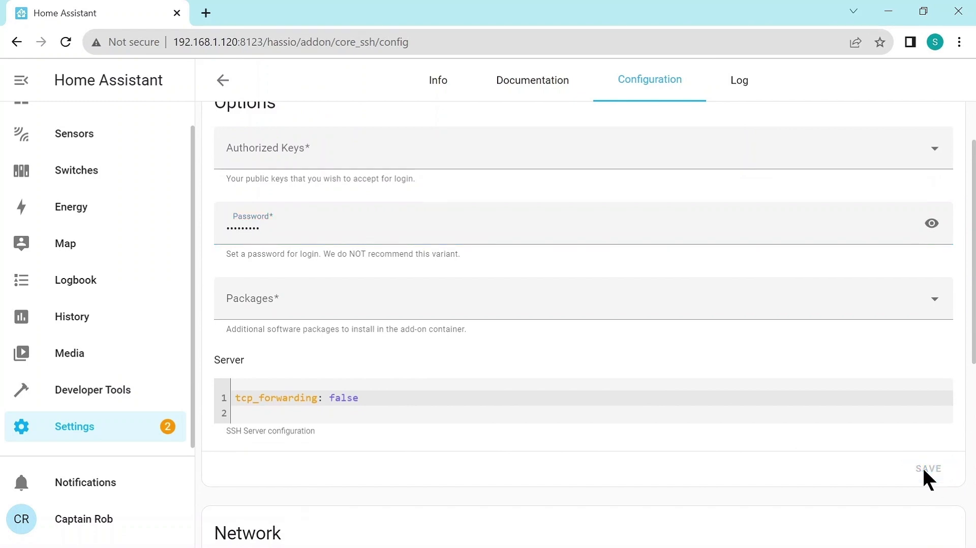
Show disabled ports, set the SSH port to 22, and save the network settings
scroll(593, 300, "down", 5)
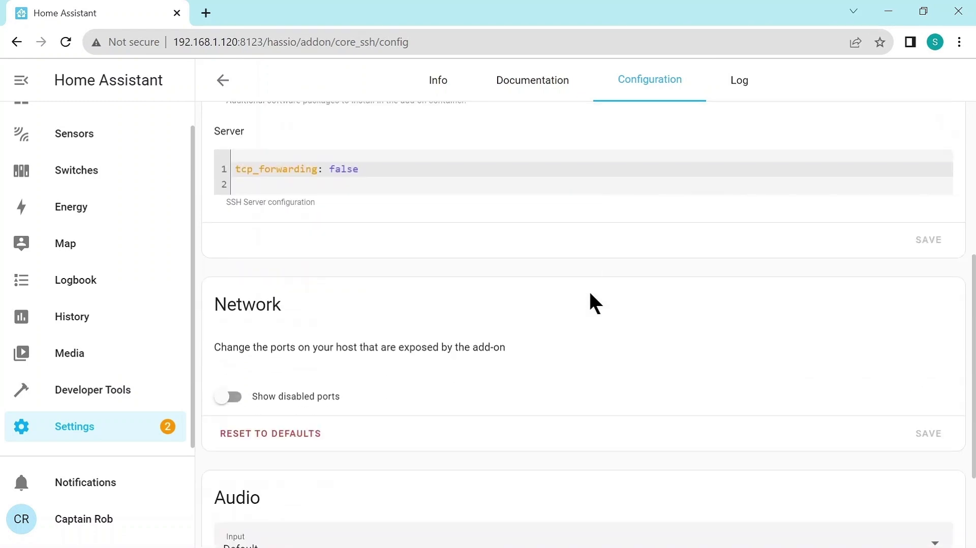
left_click(233, 396)
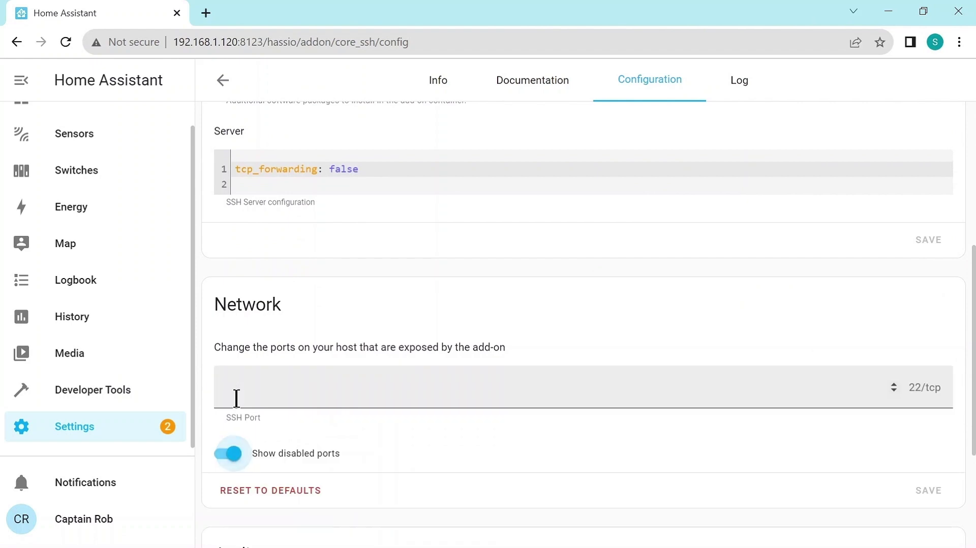
left_click(266, 386)
type("22")
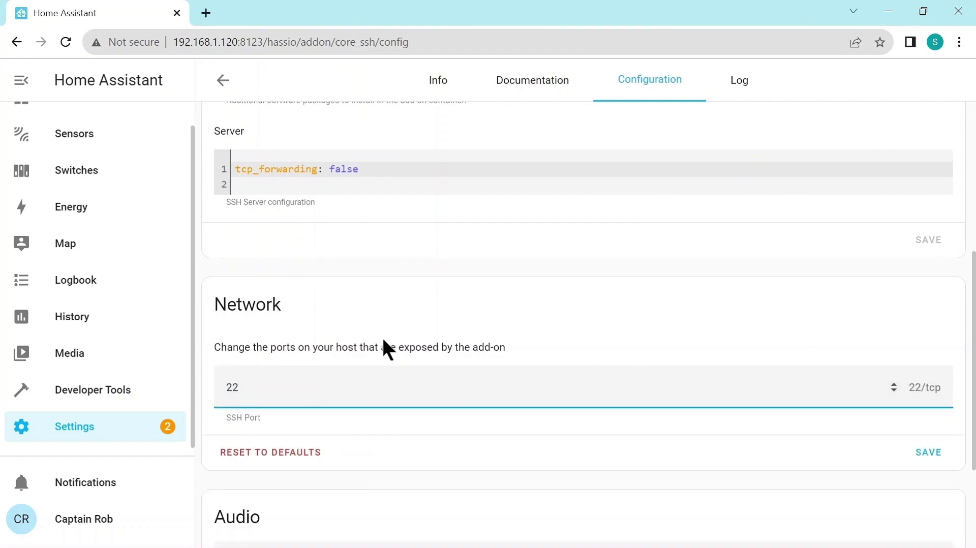
left_click(925, 450)
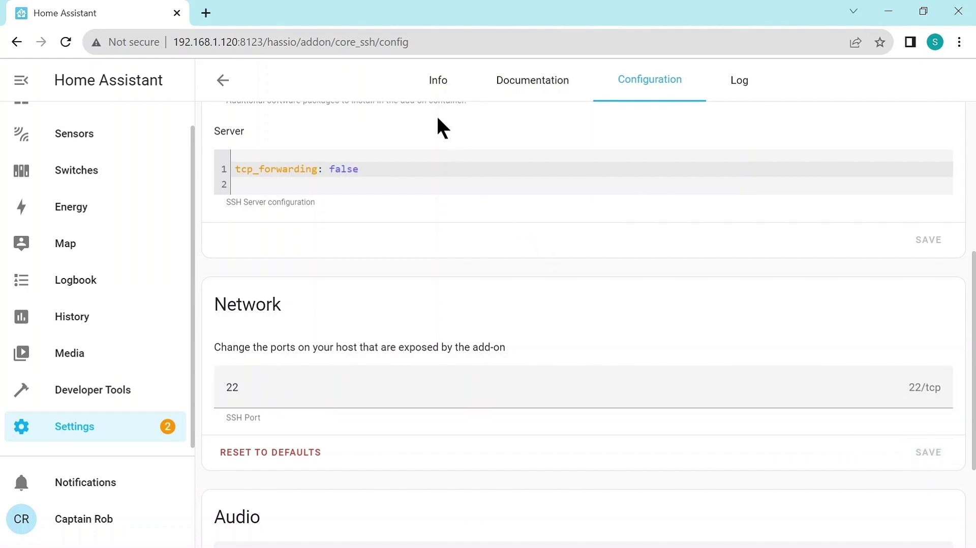
left_click(432, 79)
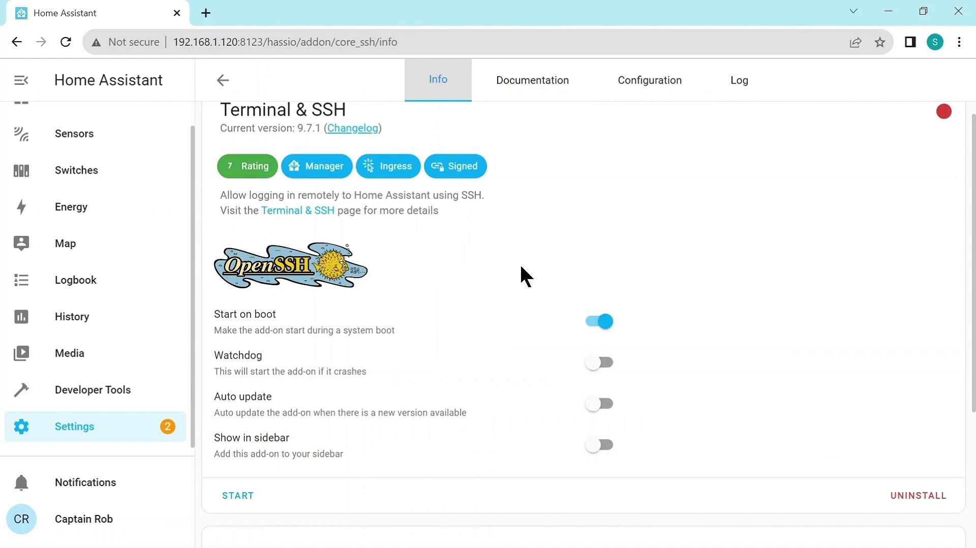
Switch on Watchdog and Show in sidebar, then start the Terminal & SSH add-on
left_click(605, 363)
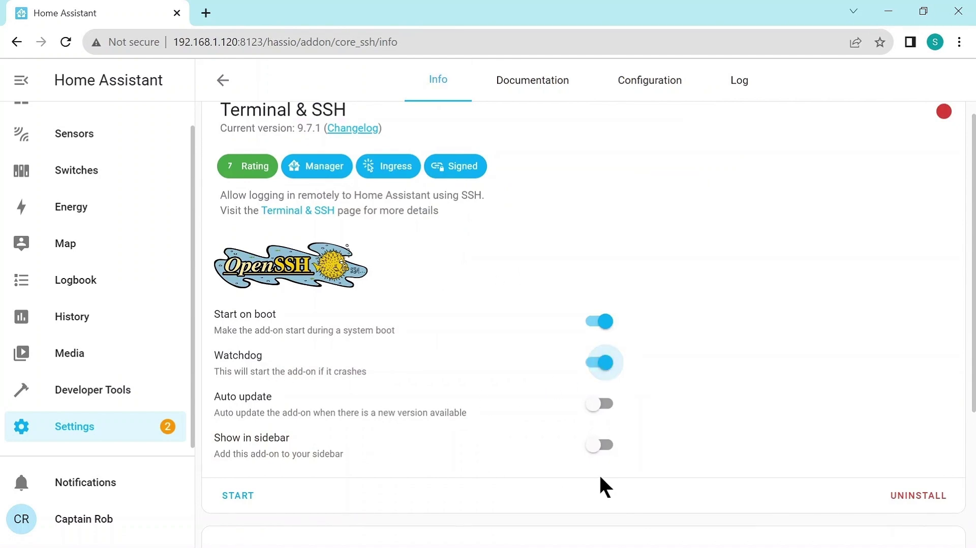
left_click(608, 445)
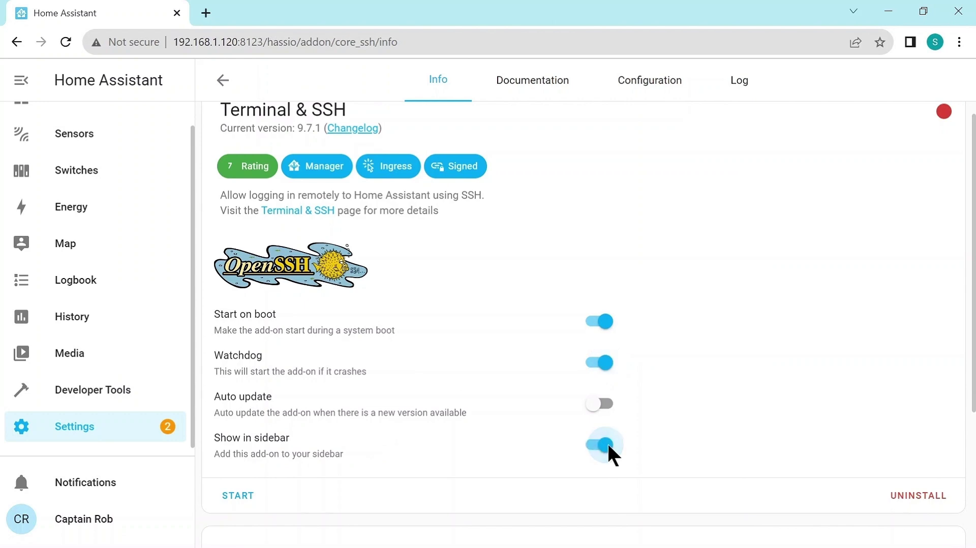
scroll(683, 304, "down", 2)
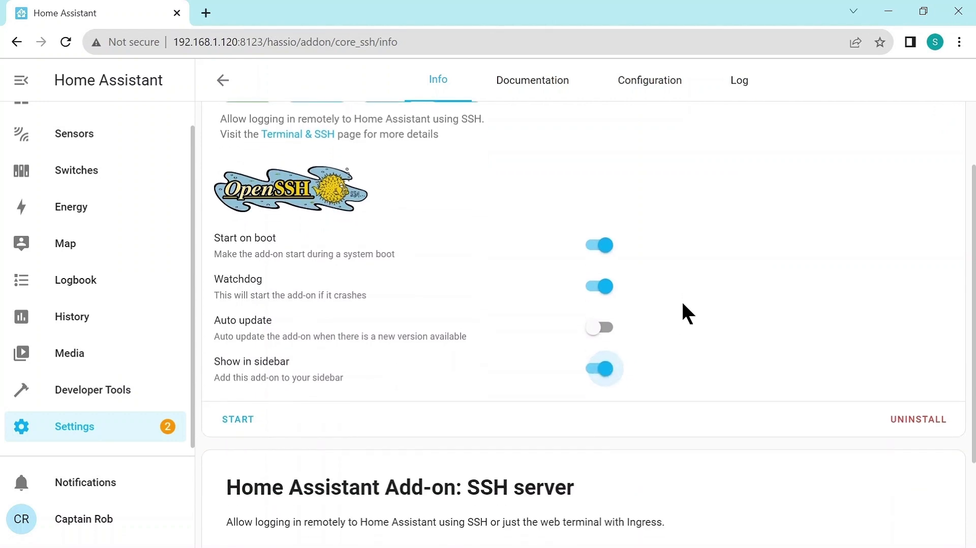
left_click(239, 418)
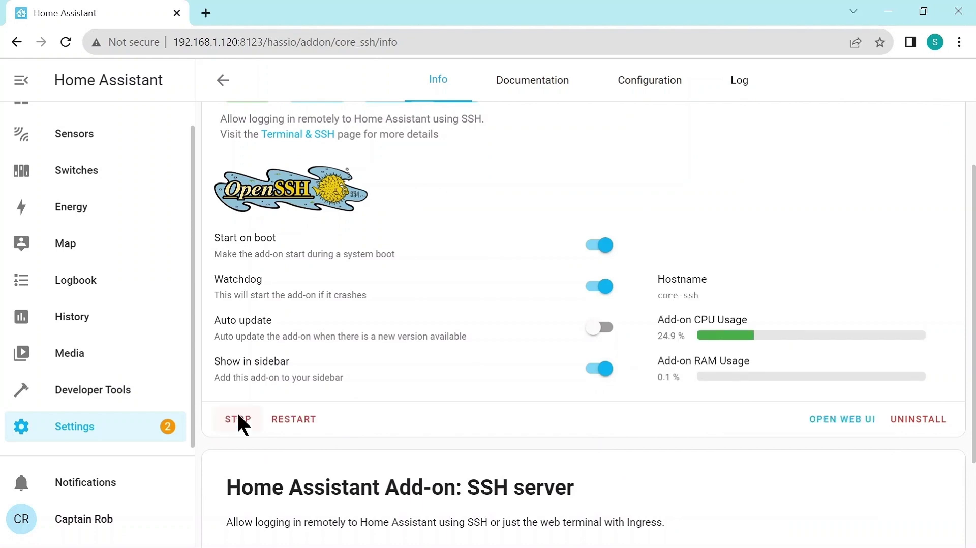
left_click(237, 418)
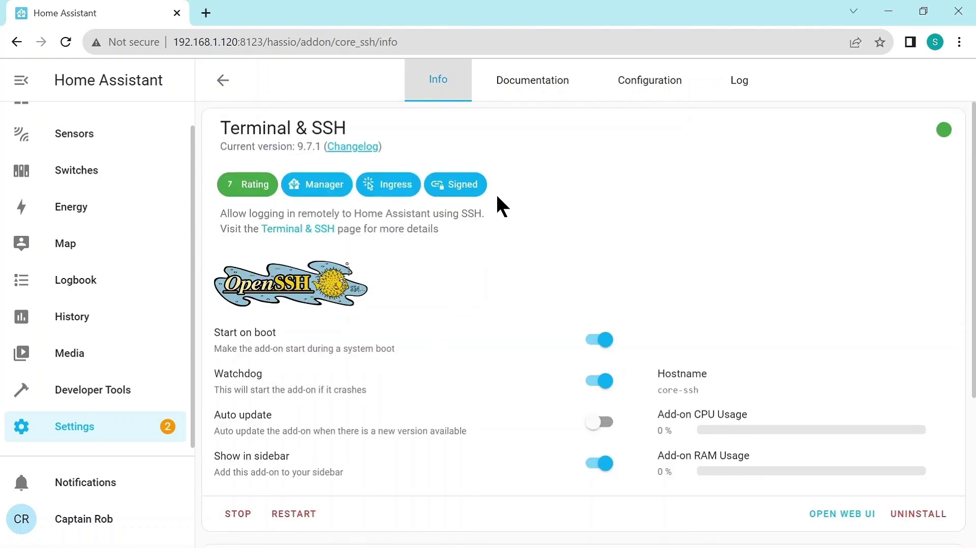
left_click(739, 81)
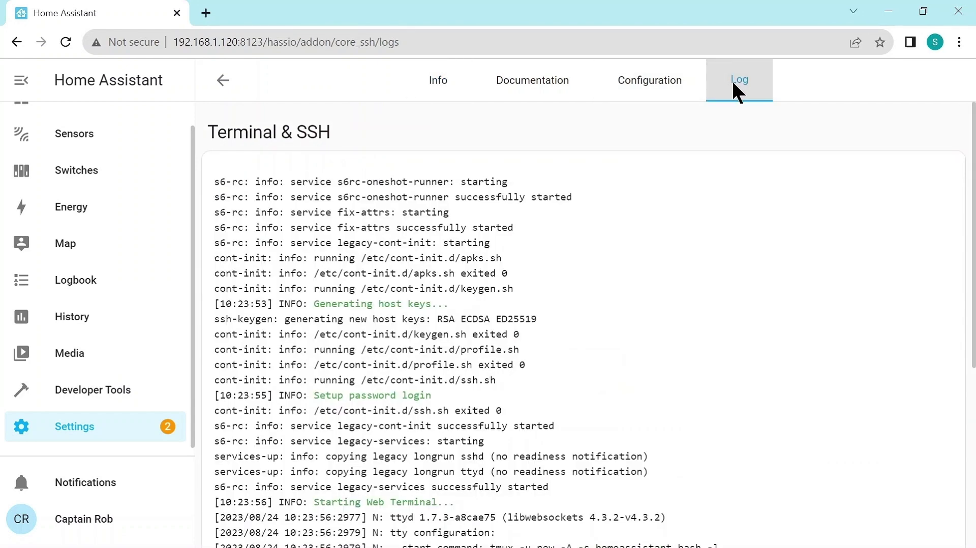
scroll(588, 275, "down", 6)
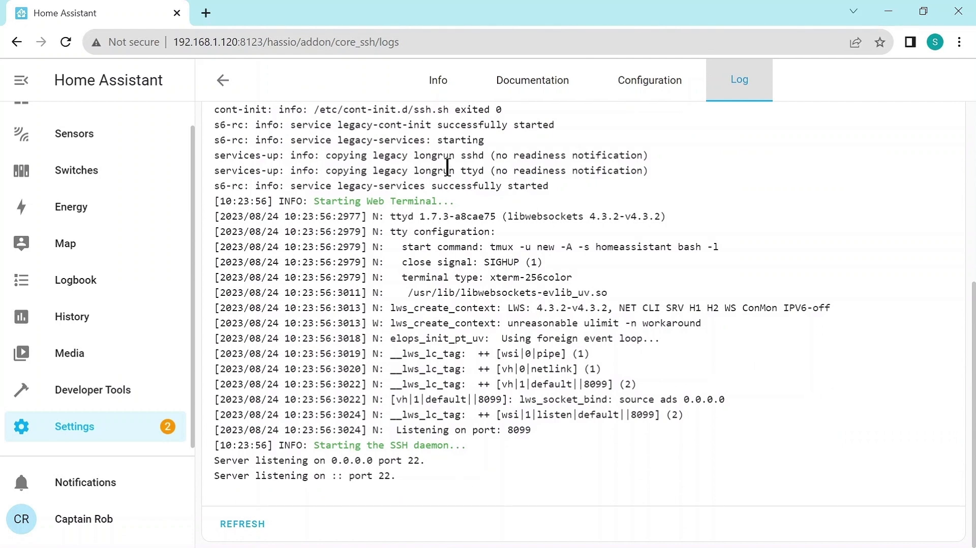
left_click(441, 83)
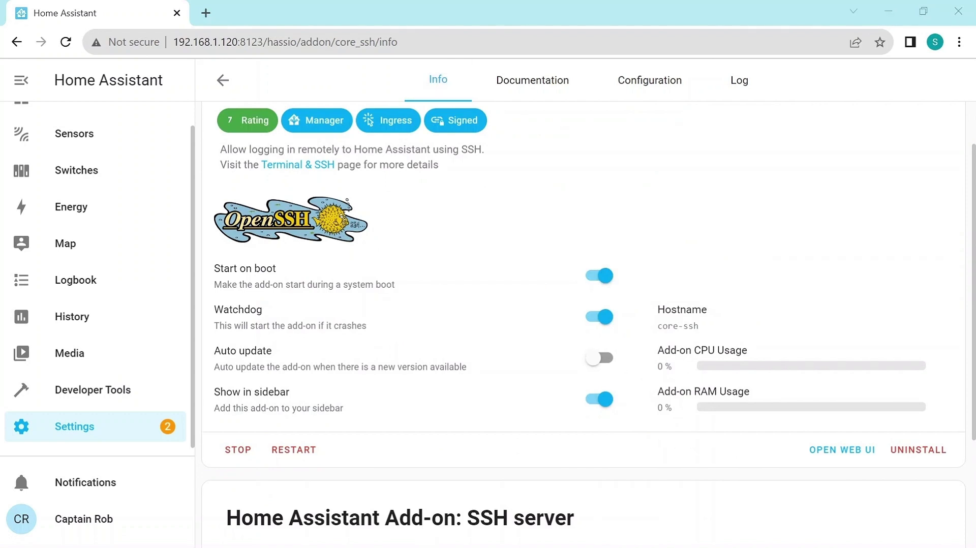
scroll(585, 280, "up", 1)
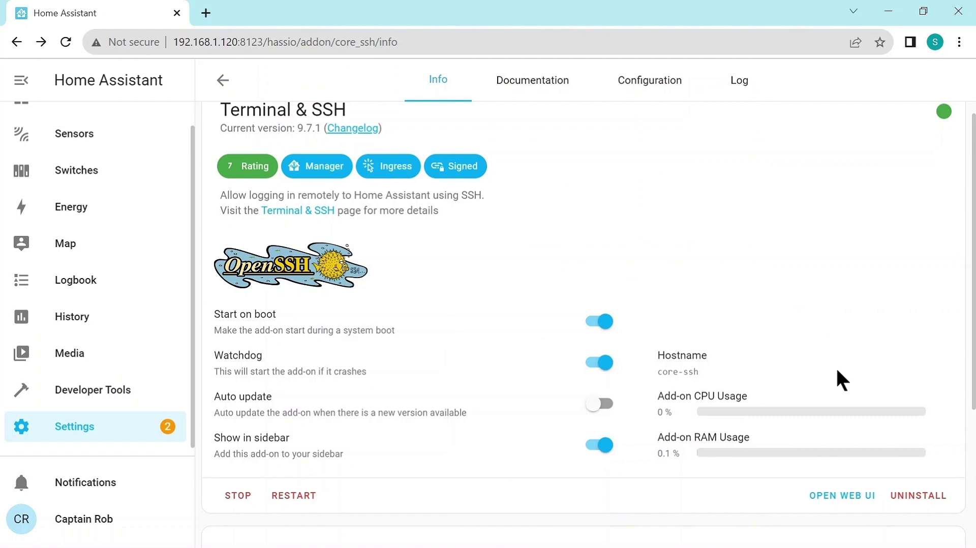
In the add-on's web terminal, run whoami (returns root), then exit the session
left_click(819, 482)
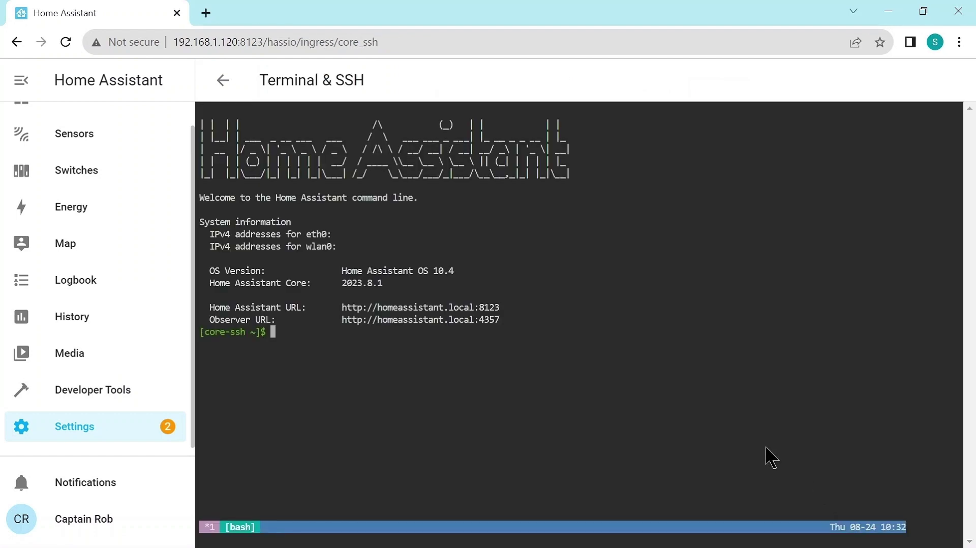
type("whoami")
key("Return")
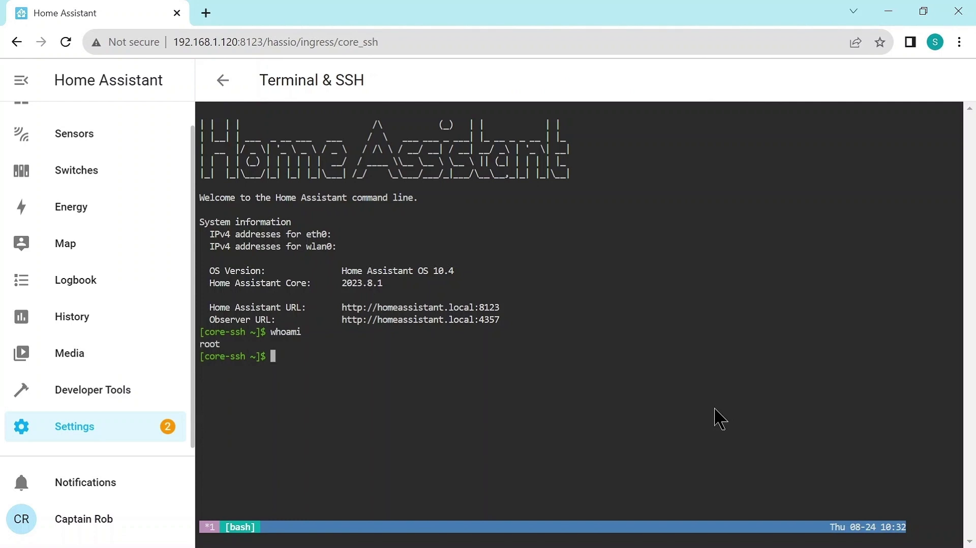
type("exit")
key("Return")
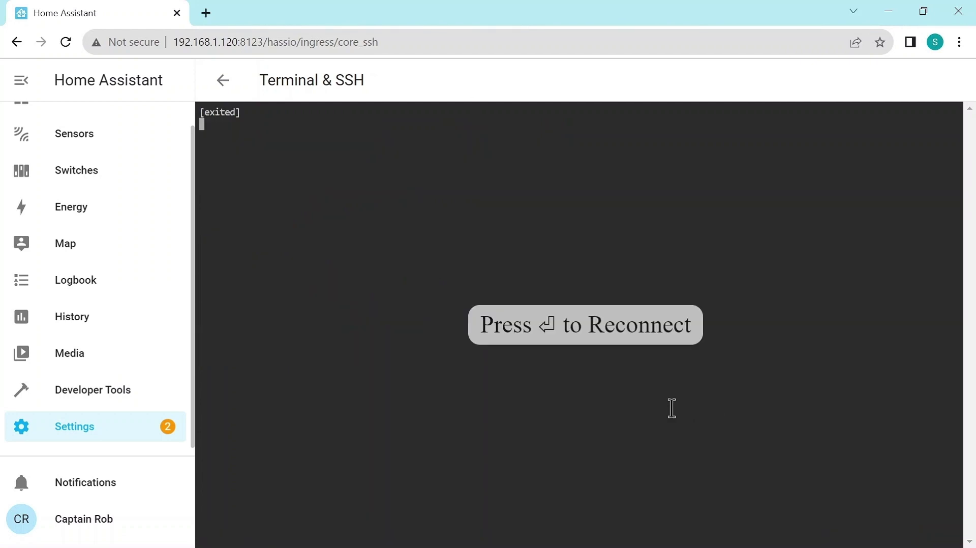
Search Google for putty and download the 64-bit x86 PuTTY 0.78 MSI from putty.org
key("ctrl+t")
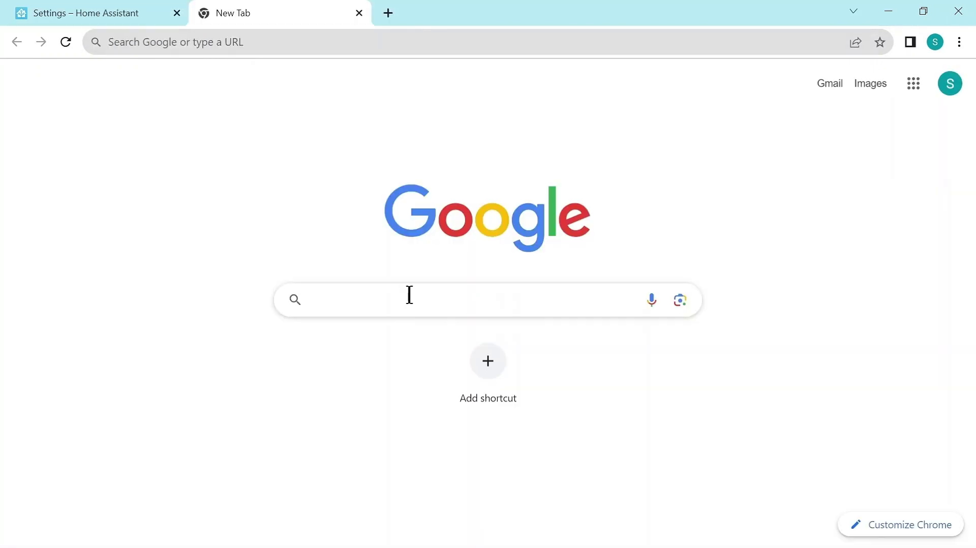
type("putty")
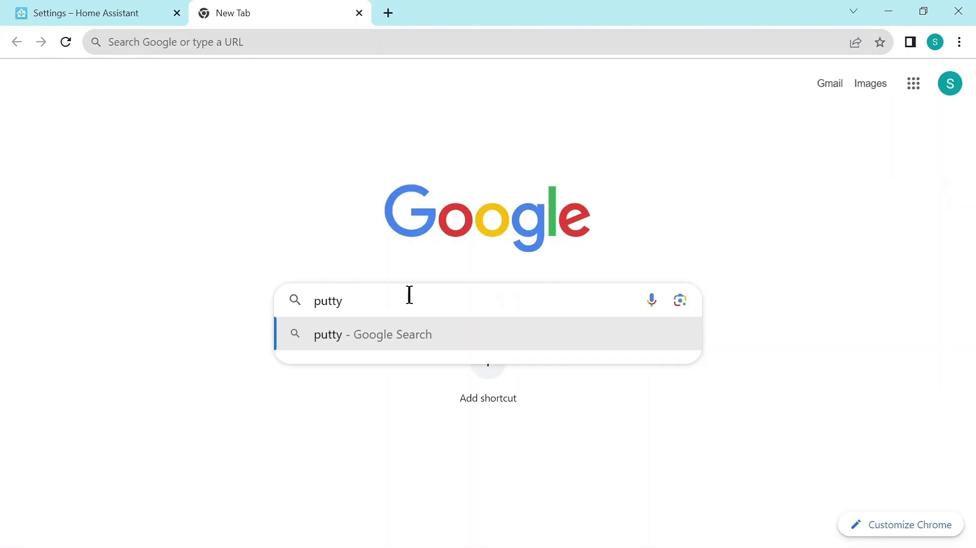
key("Return")
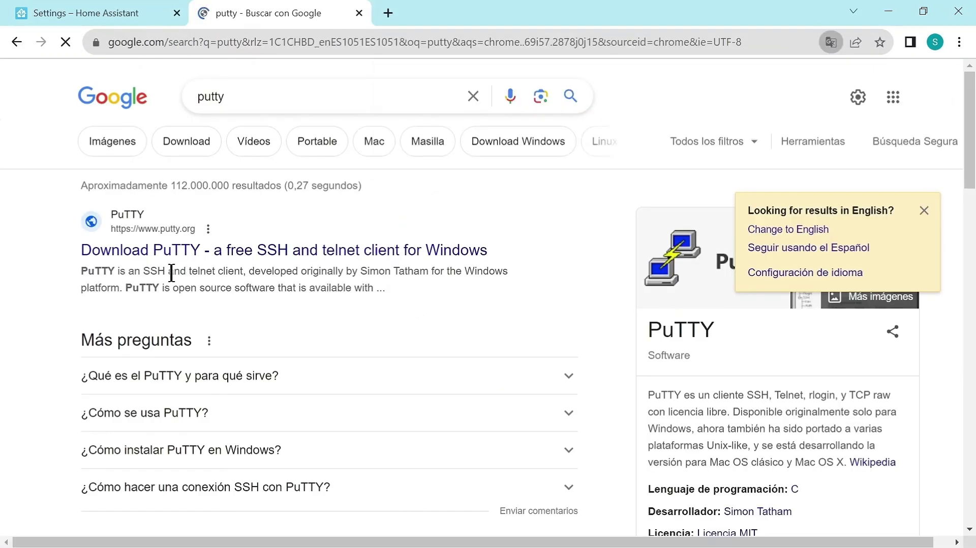
left_click(148, 250)
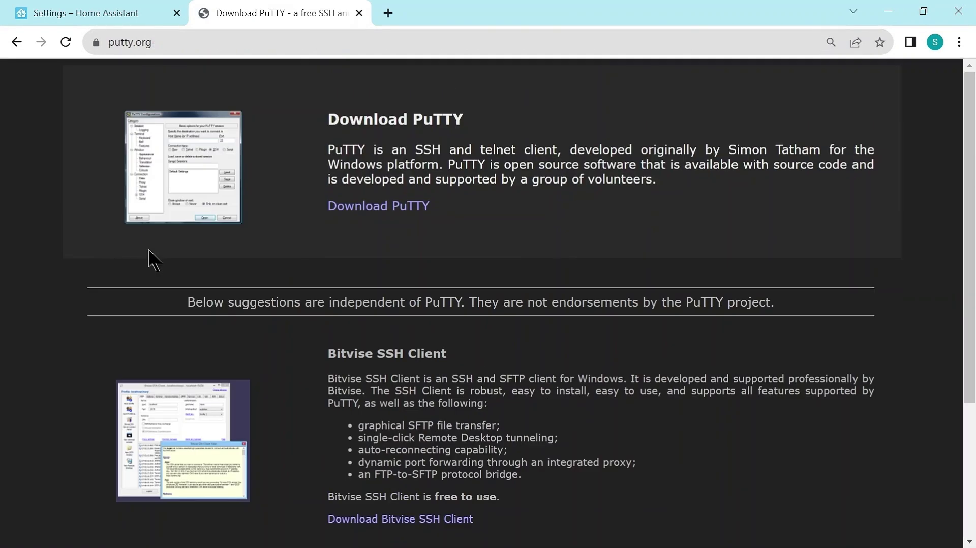
left_click(352, 206)
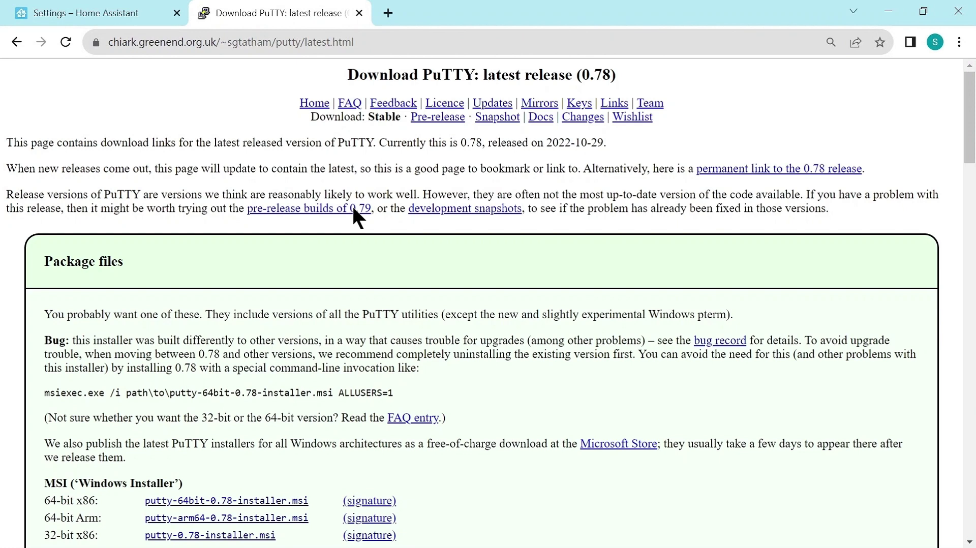
scroll(283, 294, "down", 1)
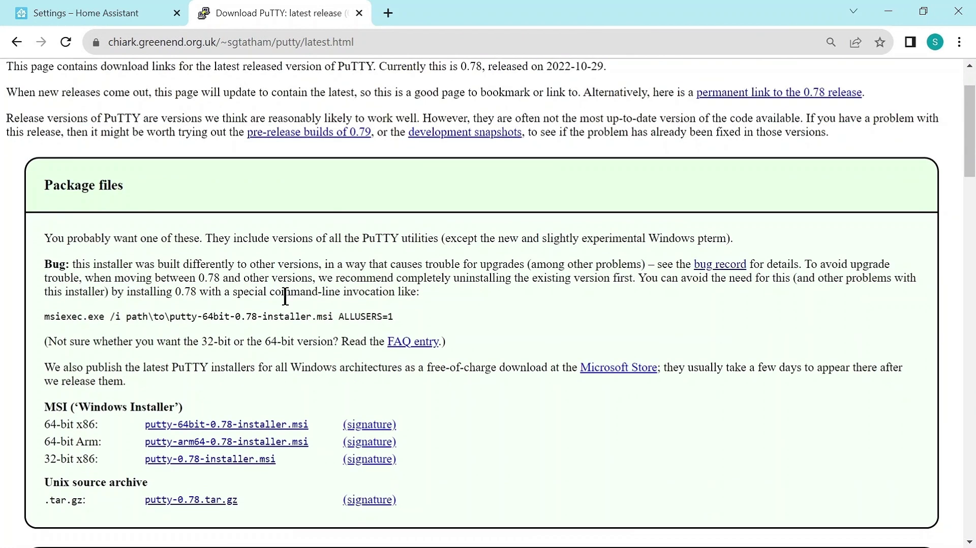
left_click(220, 424)
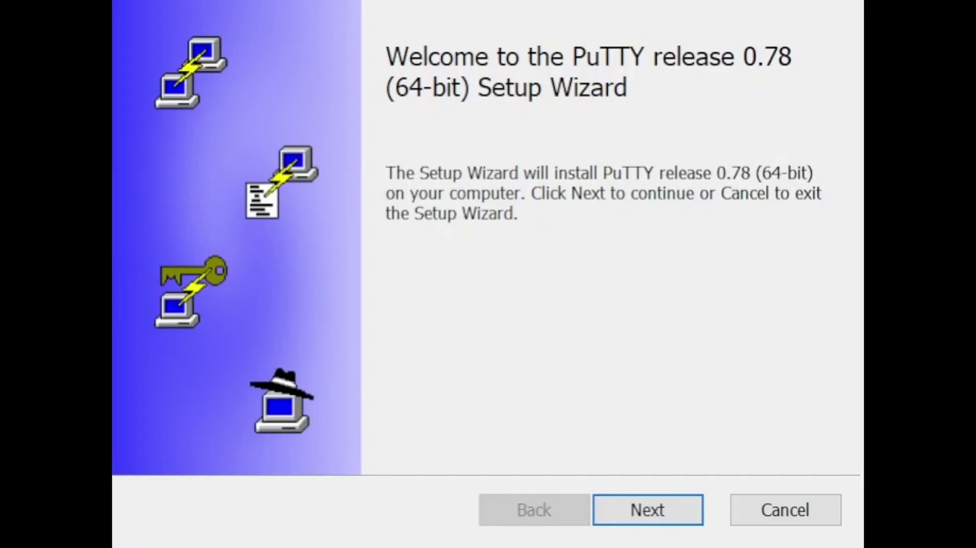
Install PuTTY 0.78 to C:\Program Files\PuTTY\ with default features, skipping the README
left_click(653, 520)
left_click(641, 515)
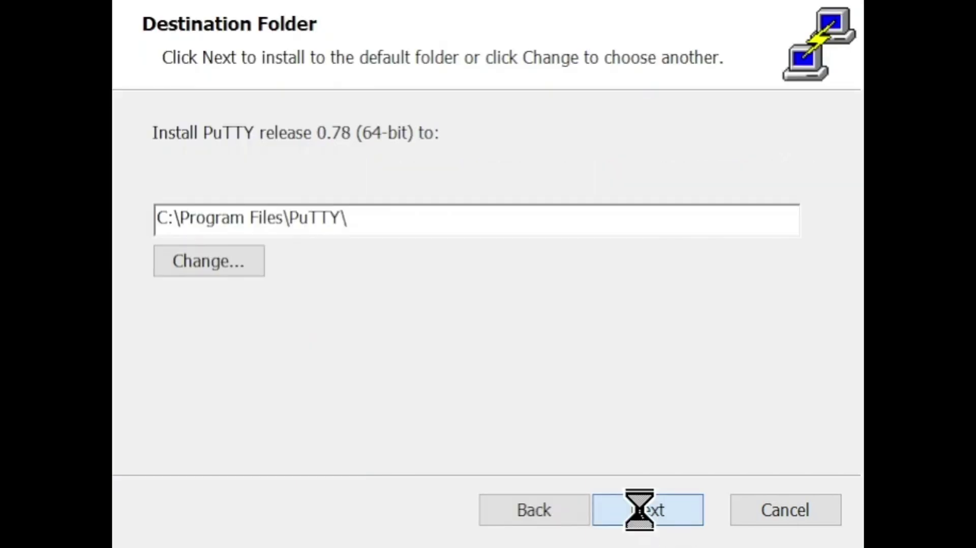
left_click(203, 147)
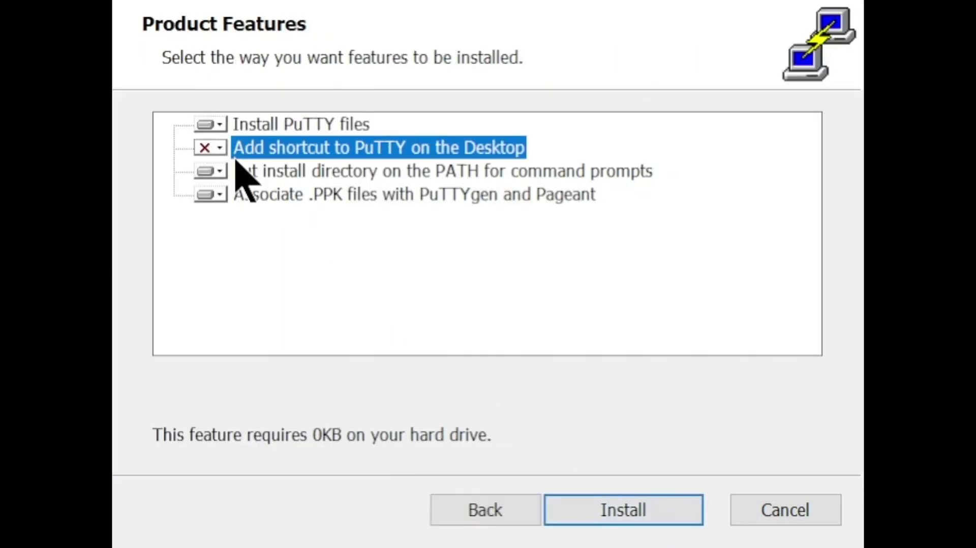
left_click(604, 518)
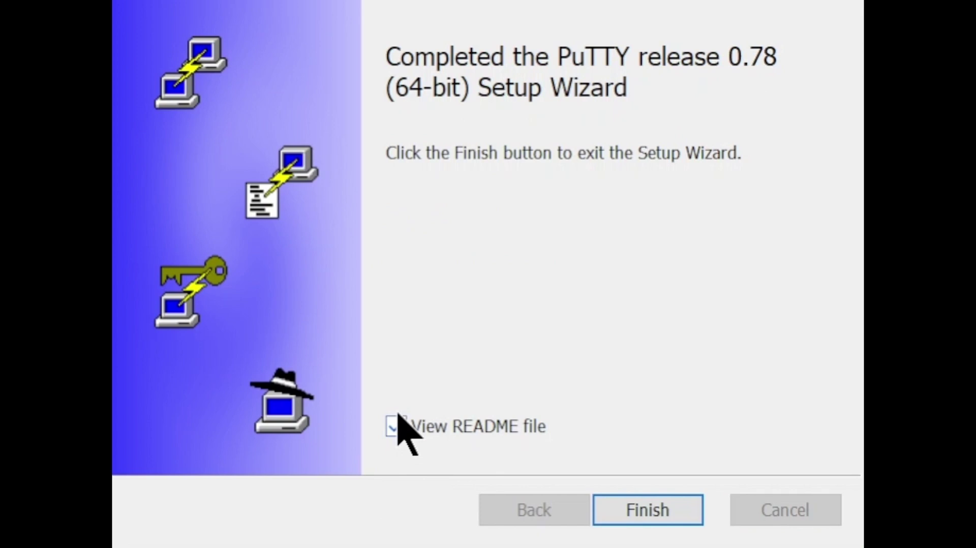
left_click(395, 424)
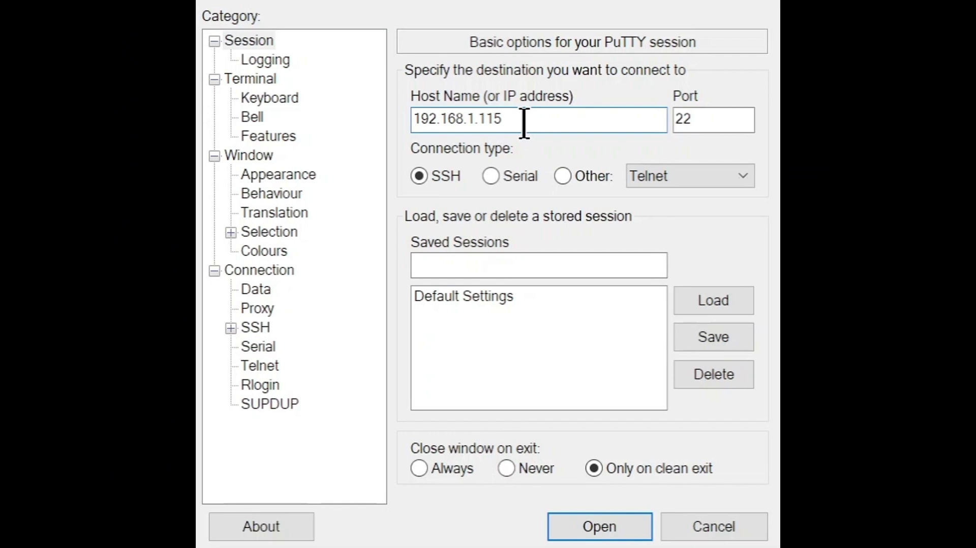
Change the host to 192.168.1.120 and save the PuTTY session as 'Smart Boat'
key("BackSpace")
key("BackSpace")
type("20")
left_click(501, 262)
type("Sma")
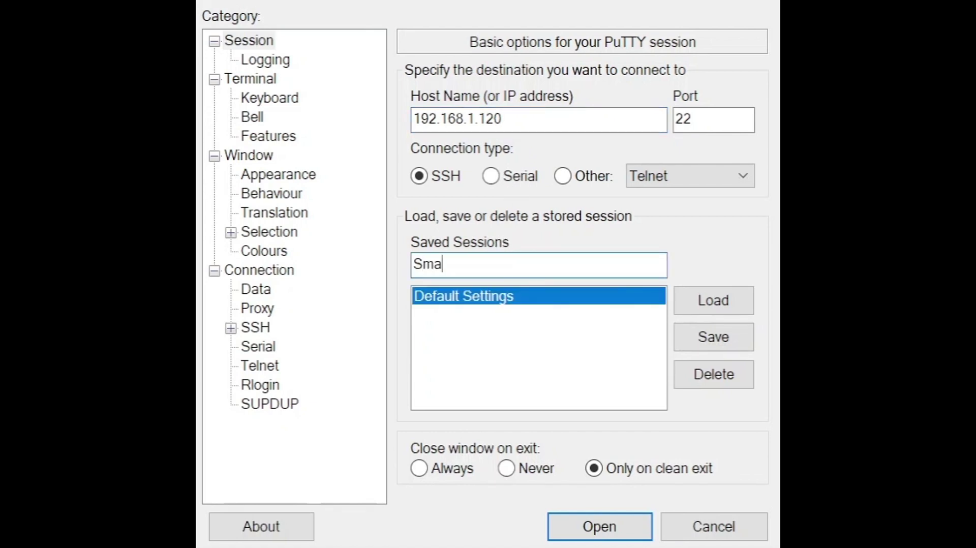
type("rt Boat")
left_click(704, 337)
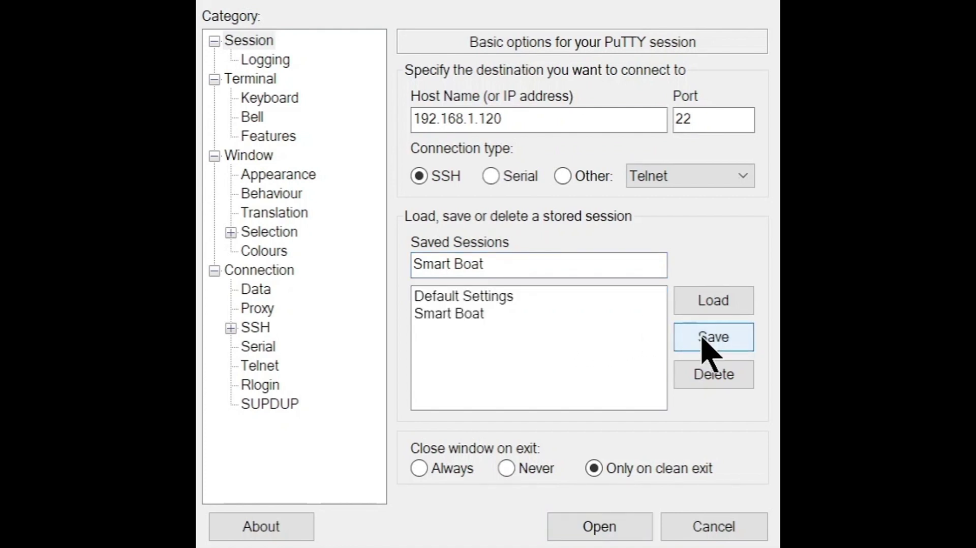
Connect over SSH as root, run whoami, and type exit
left_click(603, 528)
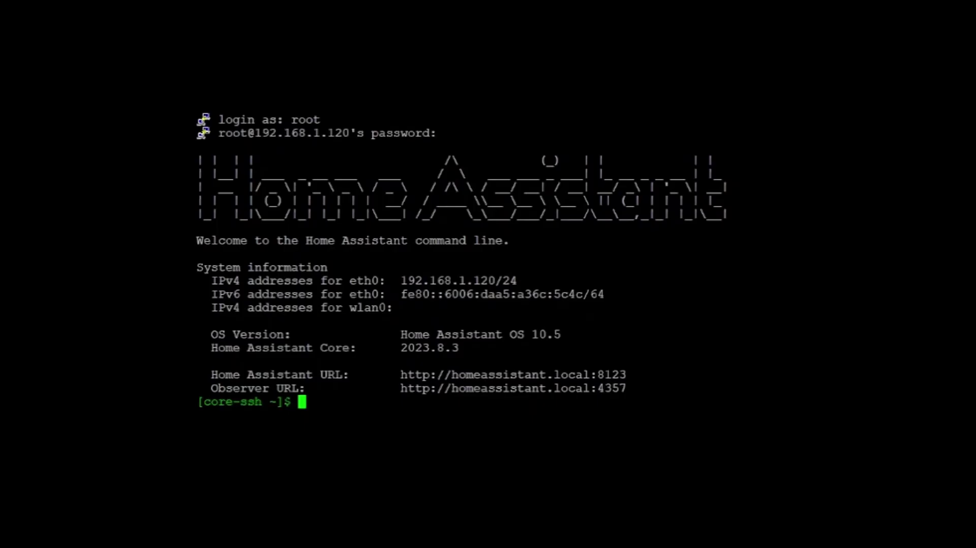
type("whoami")
key("Return")
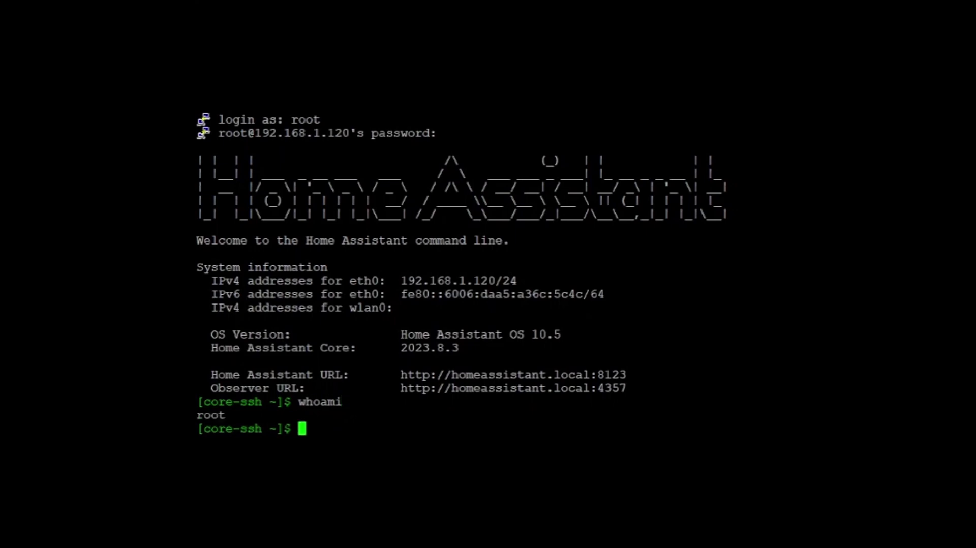
type("exit")
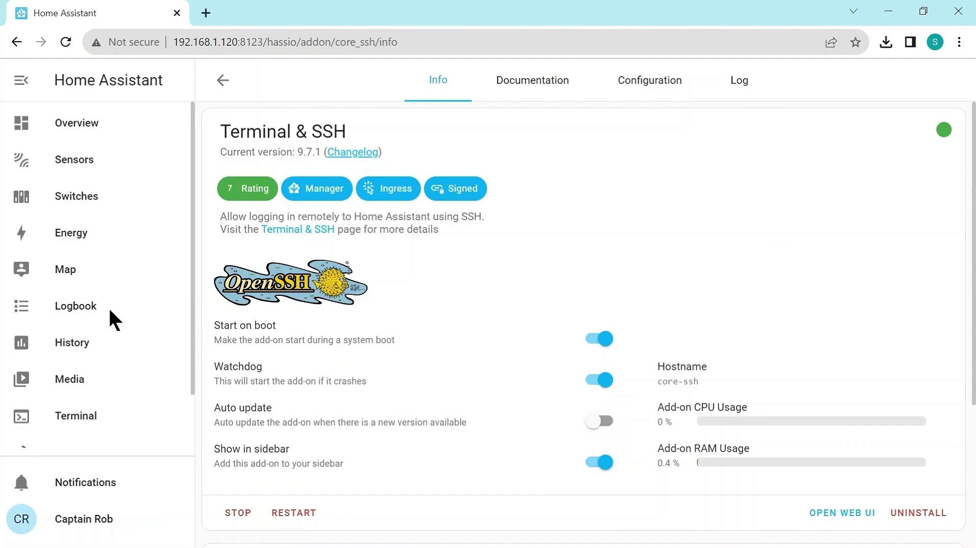
From the sidebar Terminal, run whoami (returns root) and exit the shell session
scroll(110, 309, "down", 1)
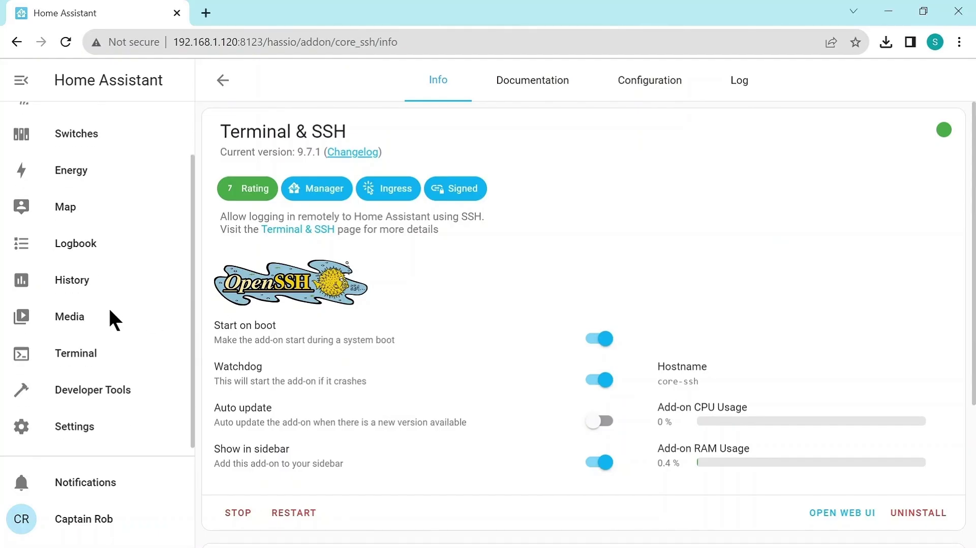
left_click(57, 352)
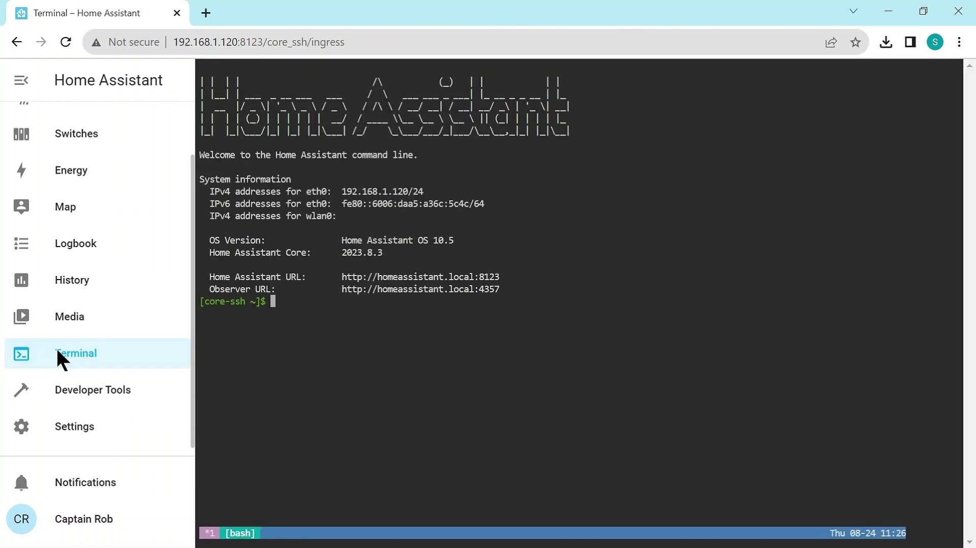
type("whoami")
key("Return")
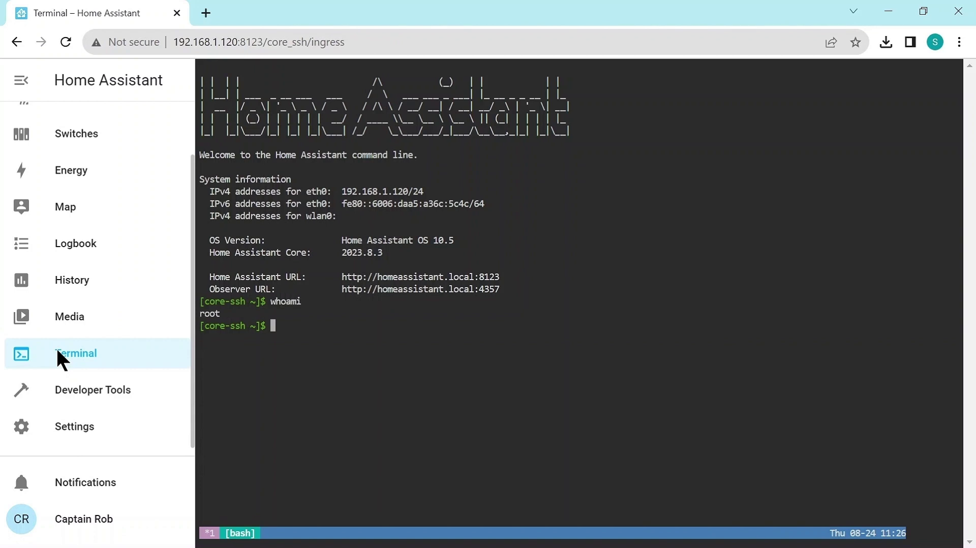
type("ei")
key("BackSpace")
type("xit")
key("Return")
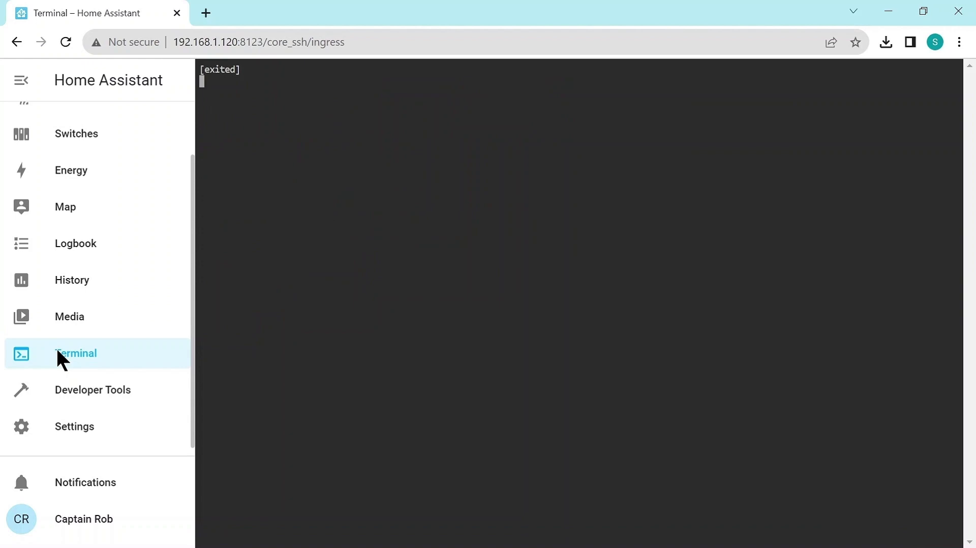
Find Studio Code Server in the Add-on Store and read its documentation
left_click(75, 426)
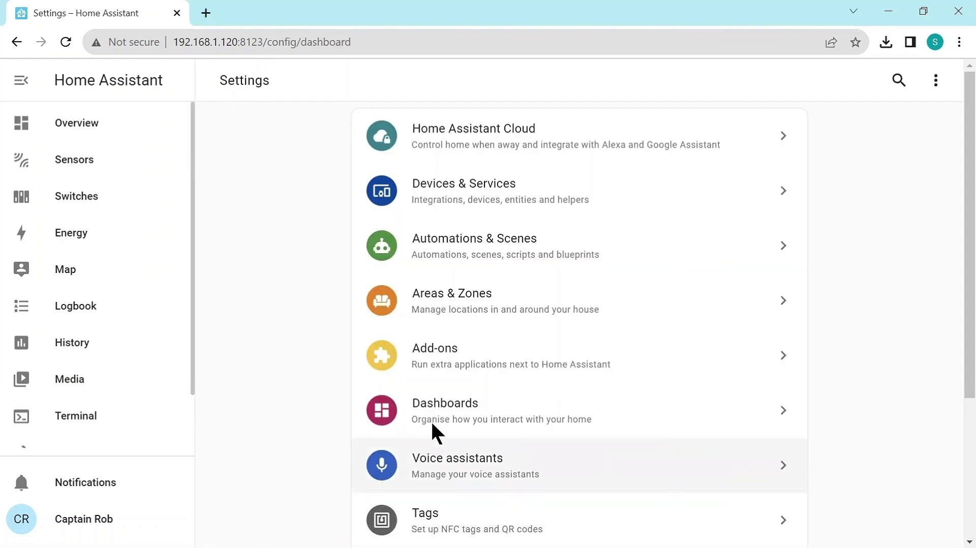
left_click(383, 359)
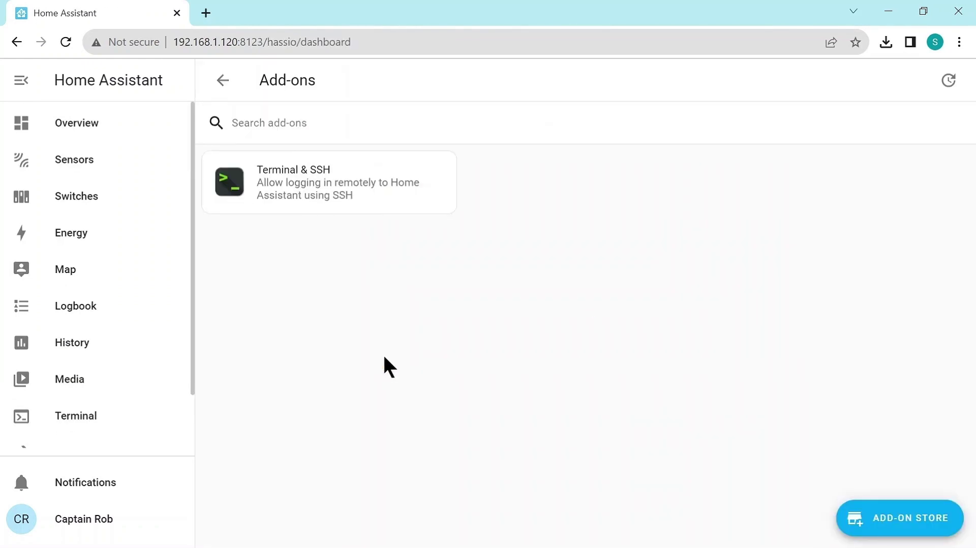
left_click(881, 510)
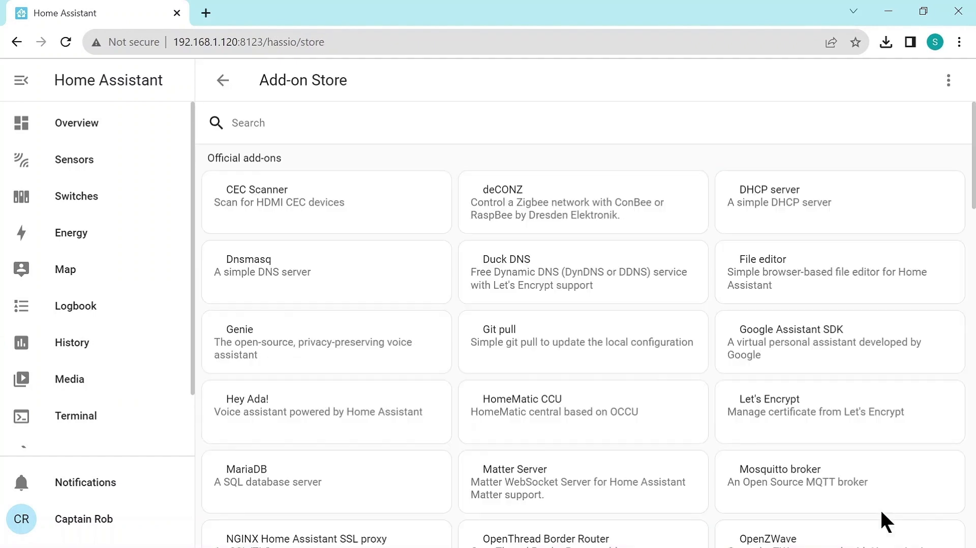
scroll(380, 319, "down", 10)
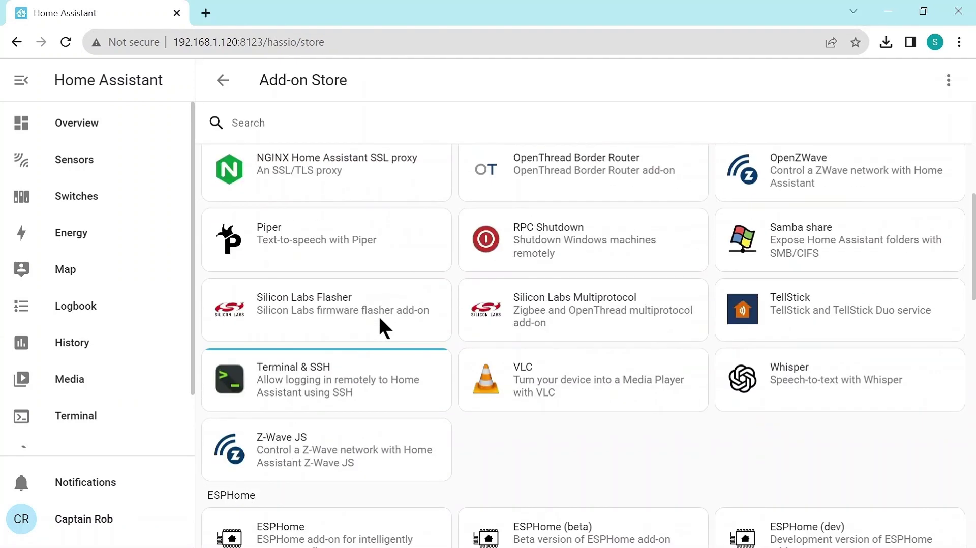
scroll(381, 320, "down", 10)
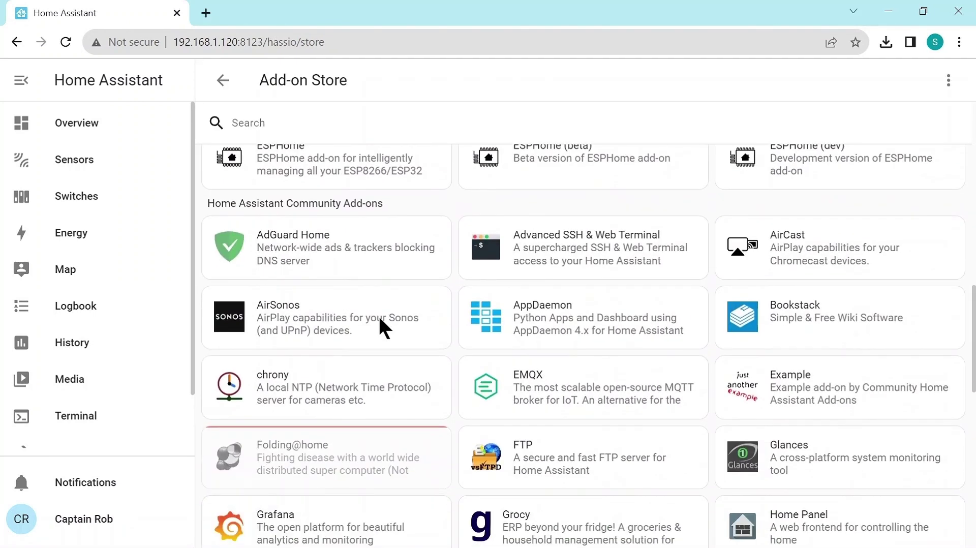
scroll(379, 319, "down", 5)
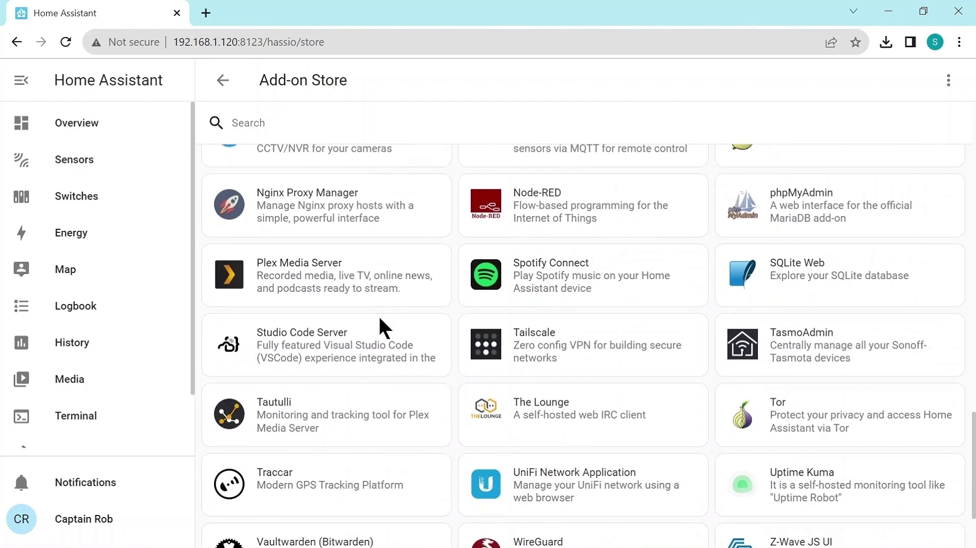
left_click(326, 343)
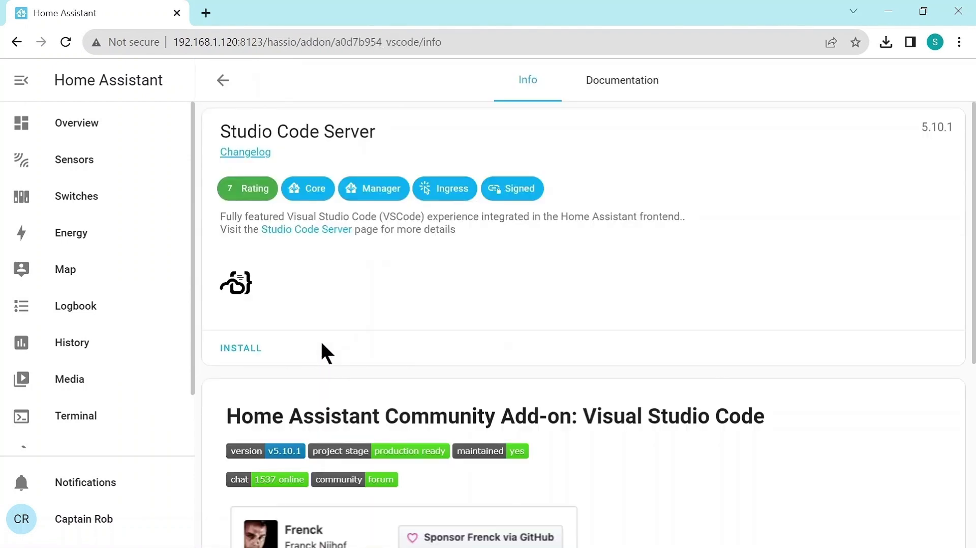
left_click(600, 90)
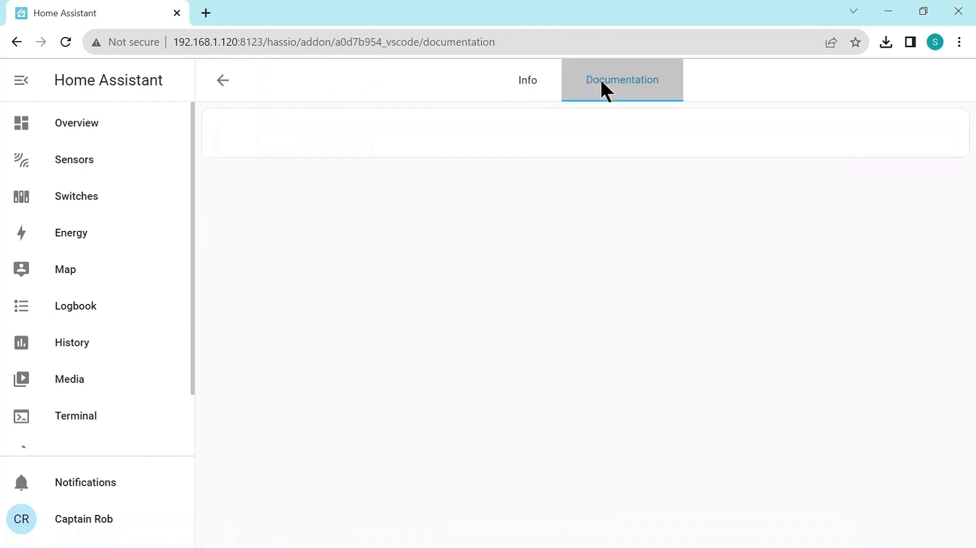
left_click(532, 79)
Install Studio Code Server, show it in the sidebar, start it, and open its editor
left_click(243, 349)
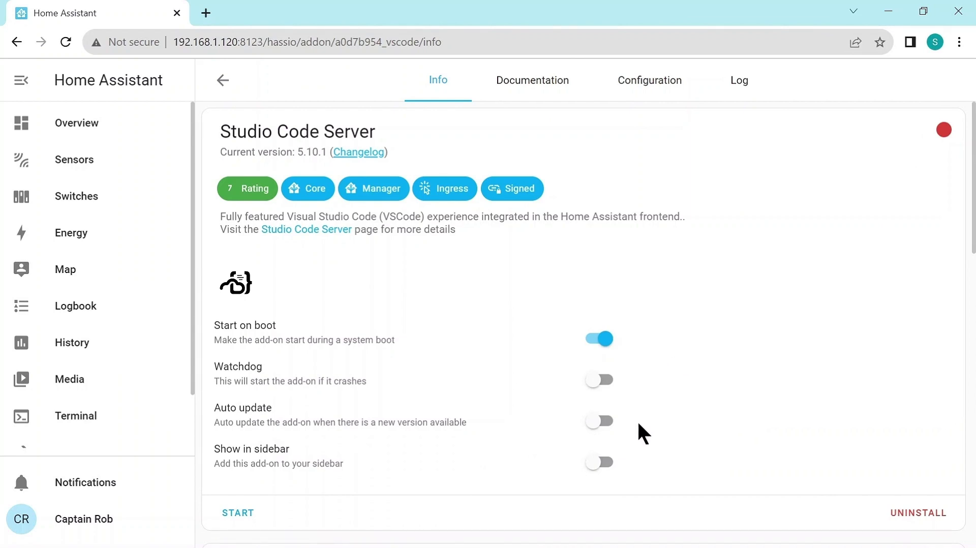
left_click(599, 463)
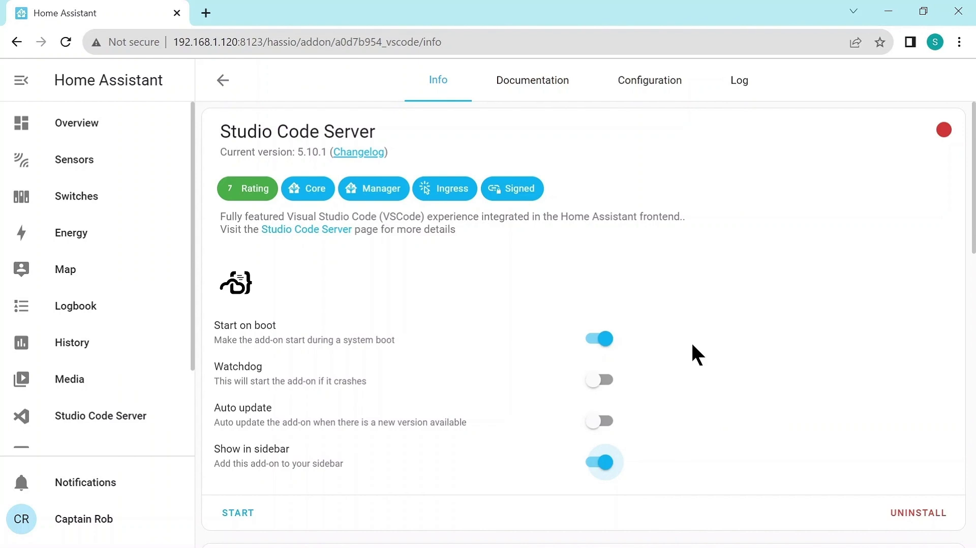
scroll(684, 254, "down", 2)
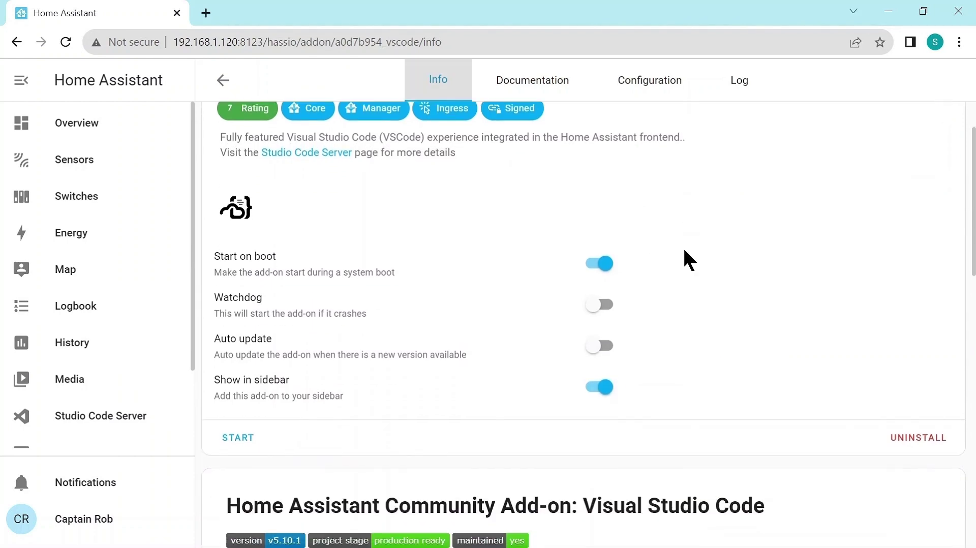
left_click(241, 436)
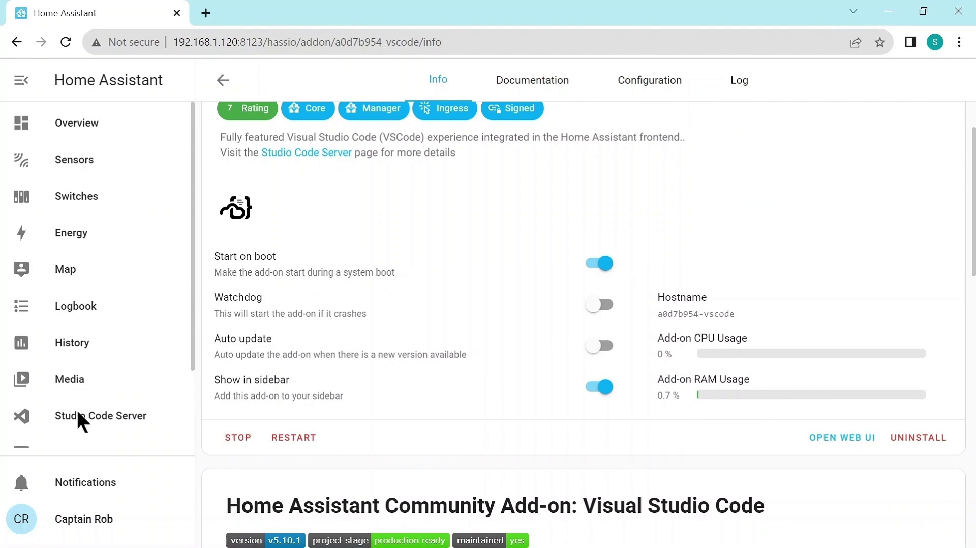
scroll(93, 329, "down", 2)
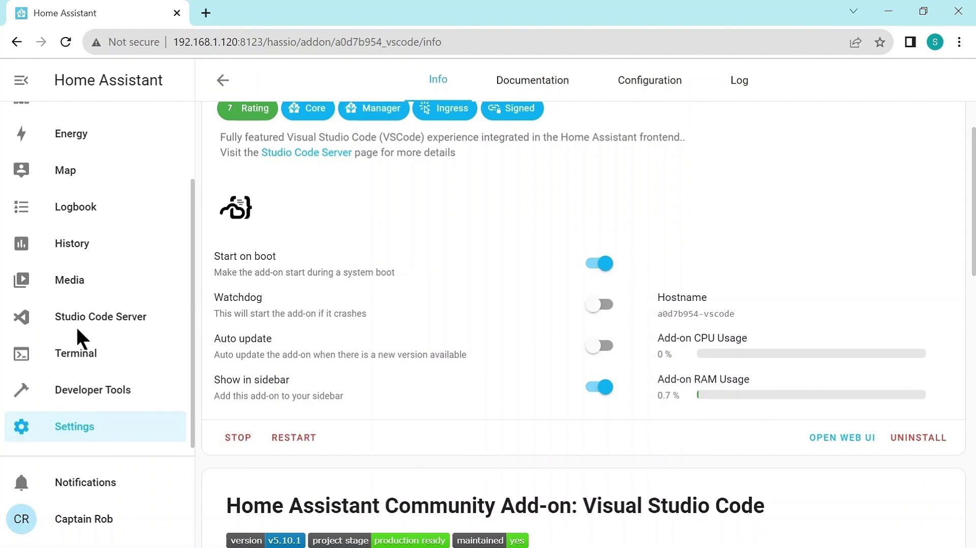
left_click(53, 316)
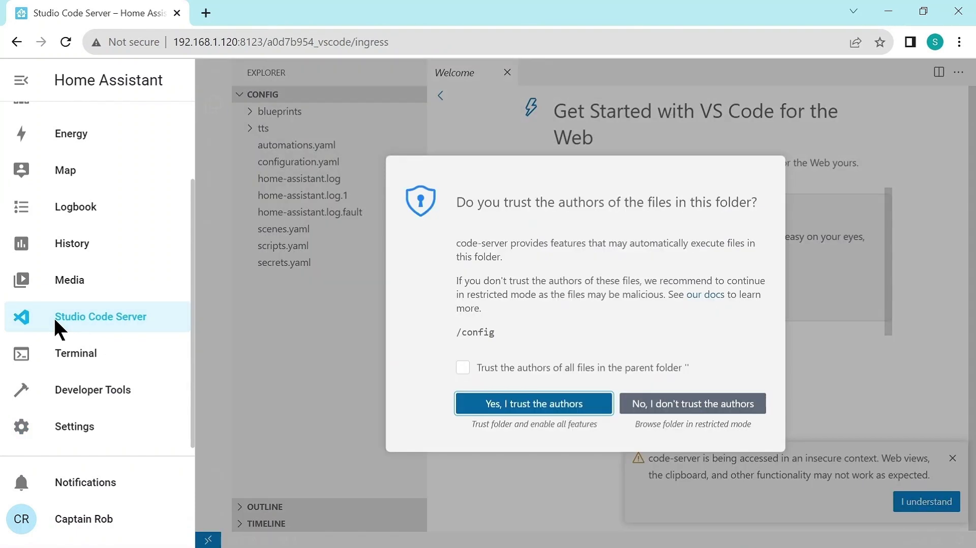
Trust the /config folder and its parent, close the Welcome tab, and return to Add-ons
left_click(462, 367)
left_click(491, 402)
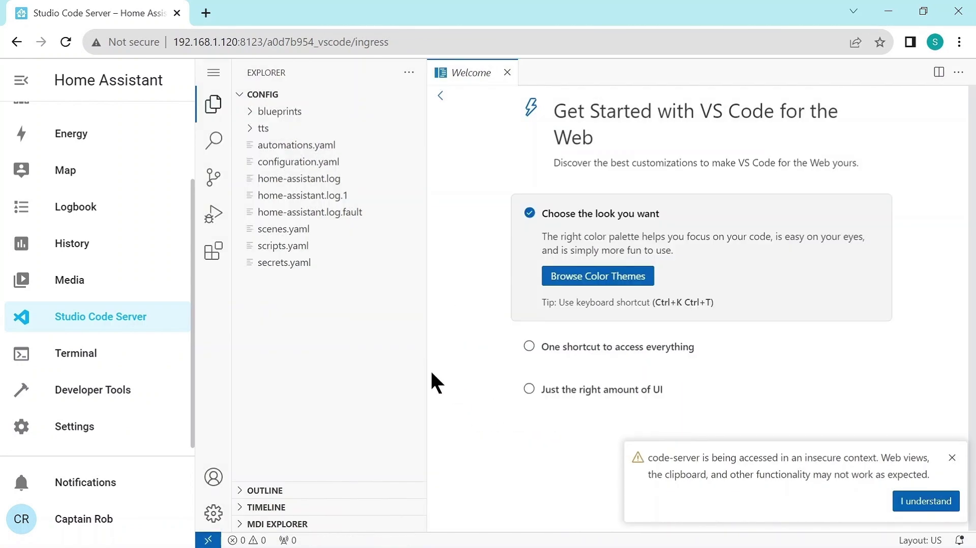
left_click(507, 73)
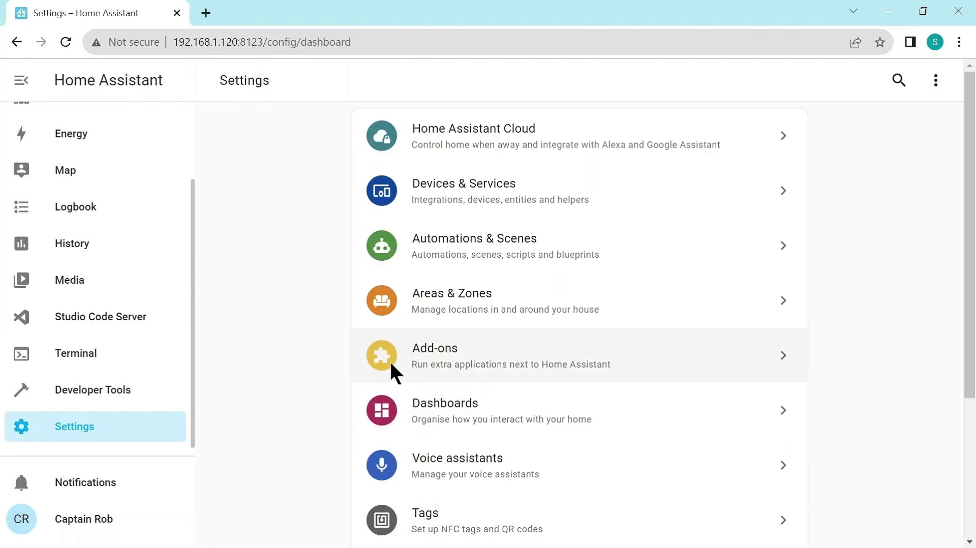
left_click(383, 349)
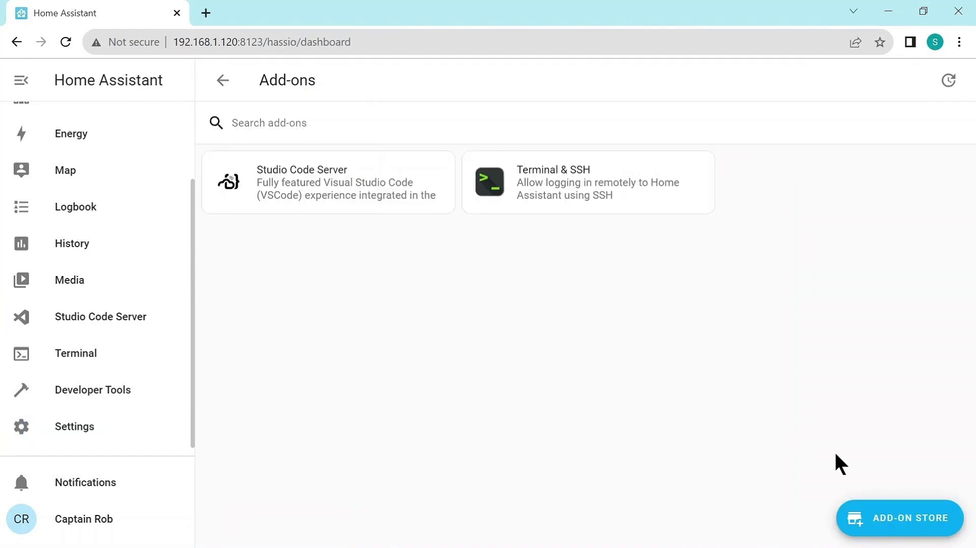
Find ESPHome in the Add-on Store, check its documentation, and install it
left_click(875, 514)
scroll(370, 309, "down", 10)
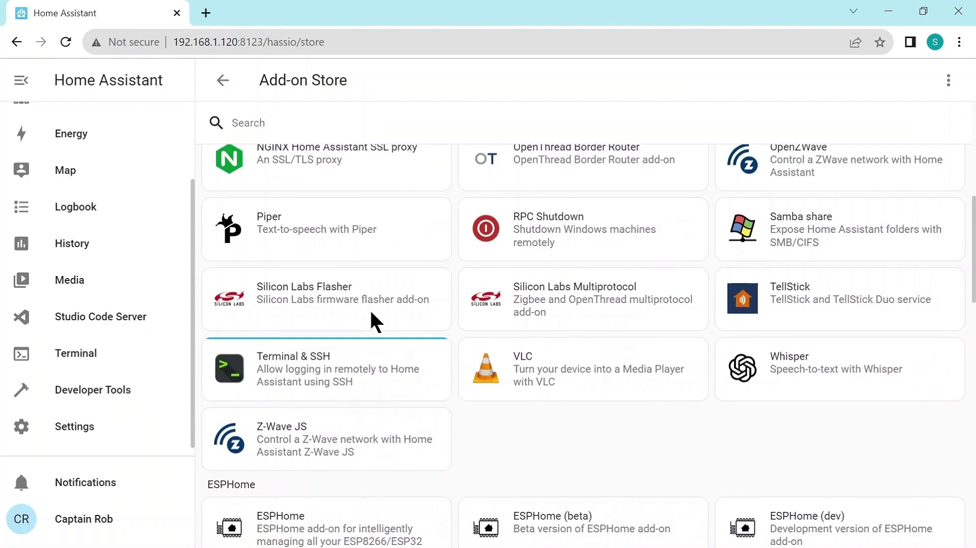
left_click(291, 378)
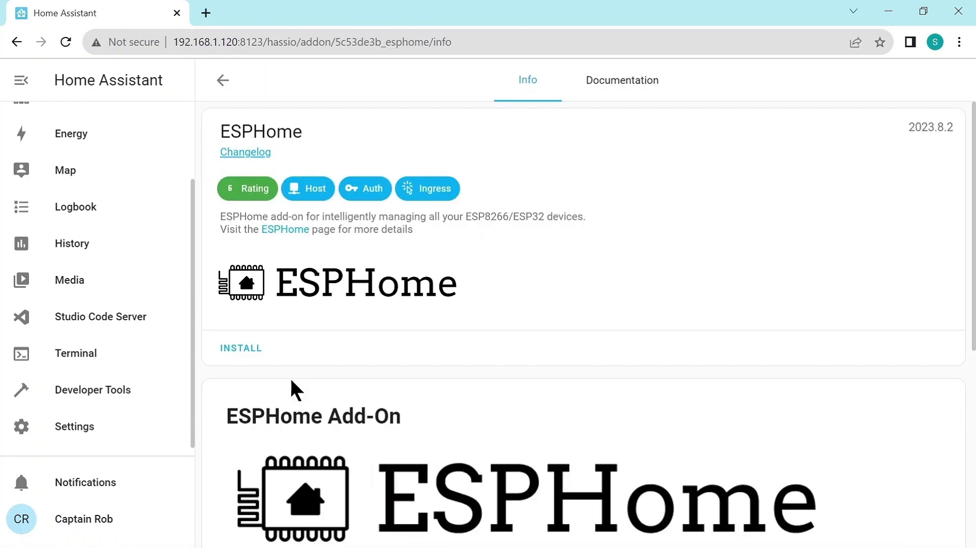
scroll(437, 293, "down", 3)
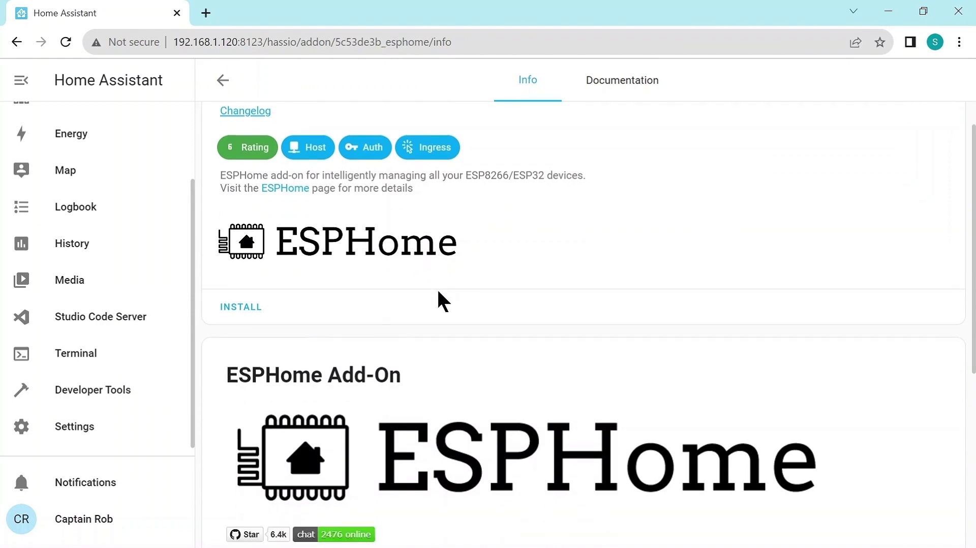
left_click(622, 80)
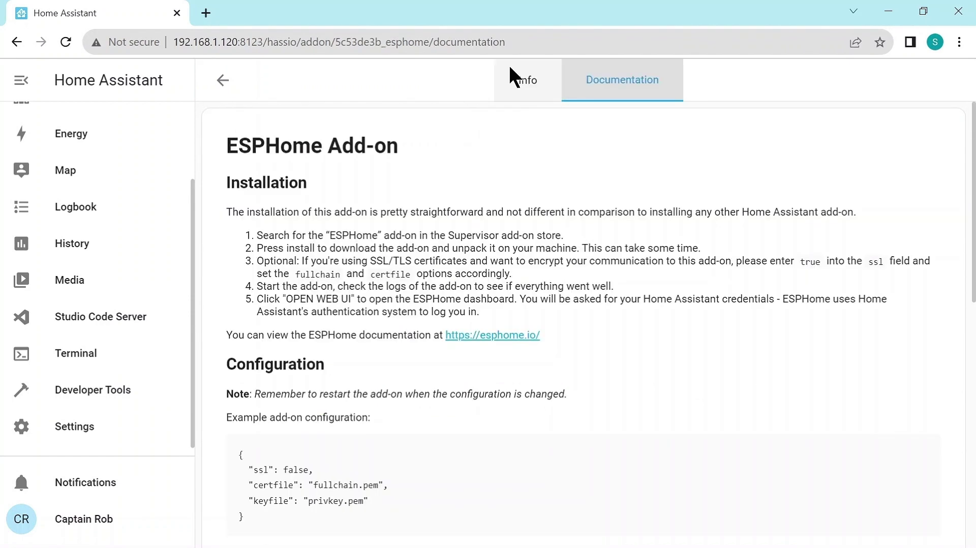
left_click(529, 79)
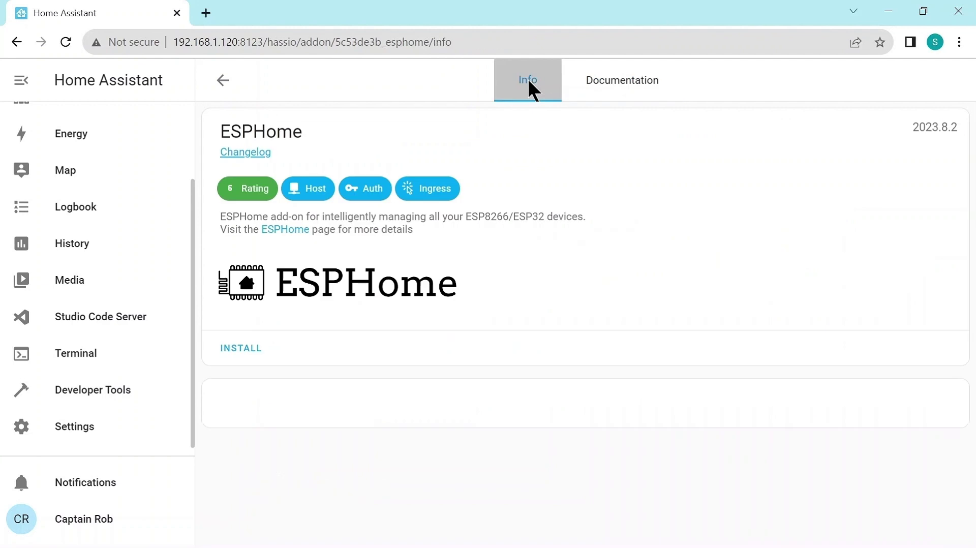
left_click(226, 348)
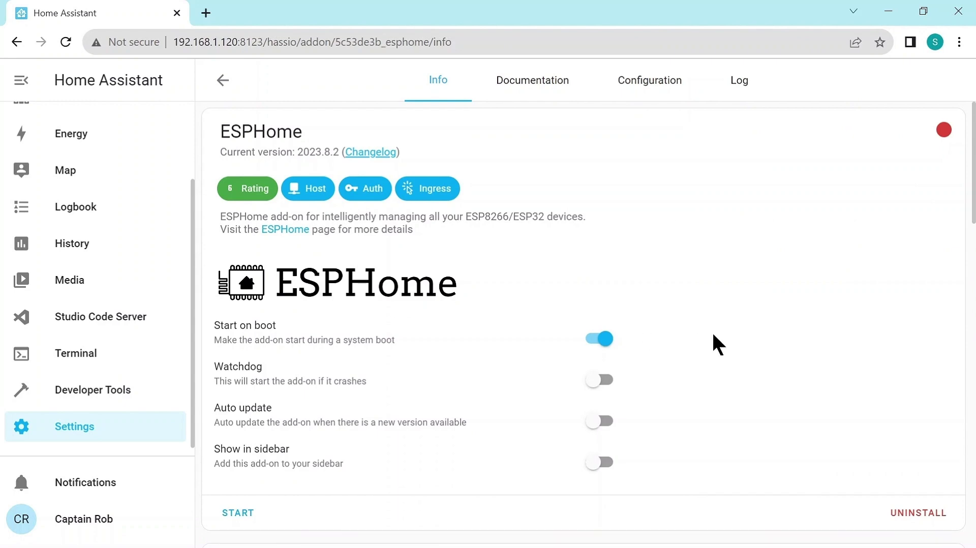
Turn on Show in sidebar for ESPHome and review its Configuration and Log tabs
scroll(714, 343, "down", 2)
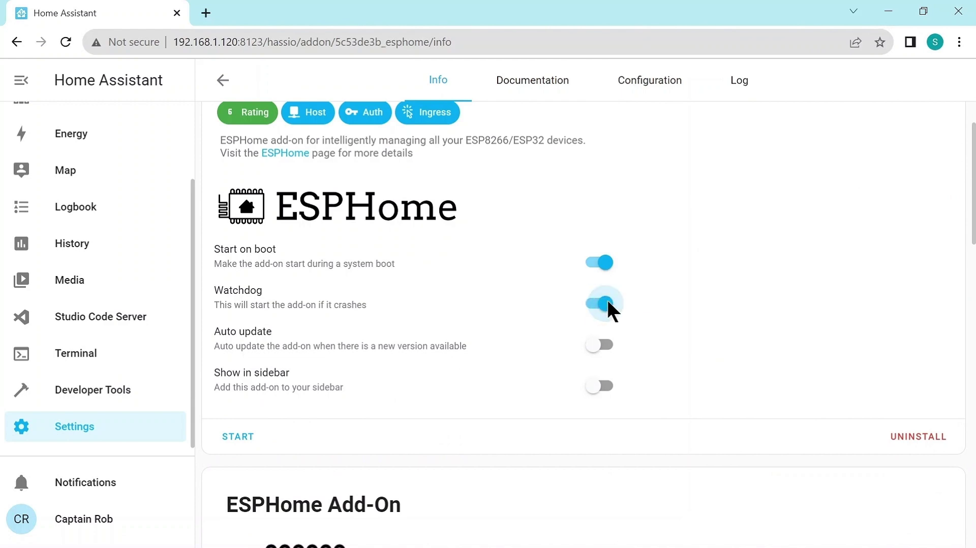
left_click(603, 387)
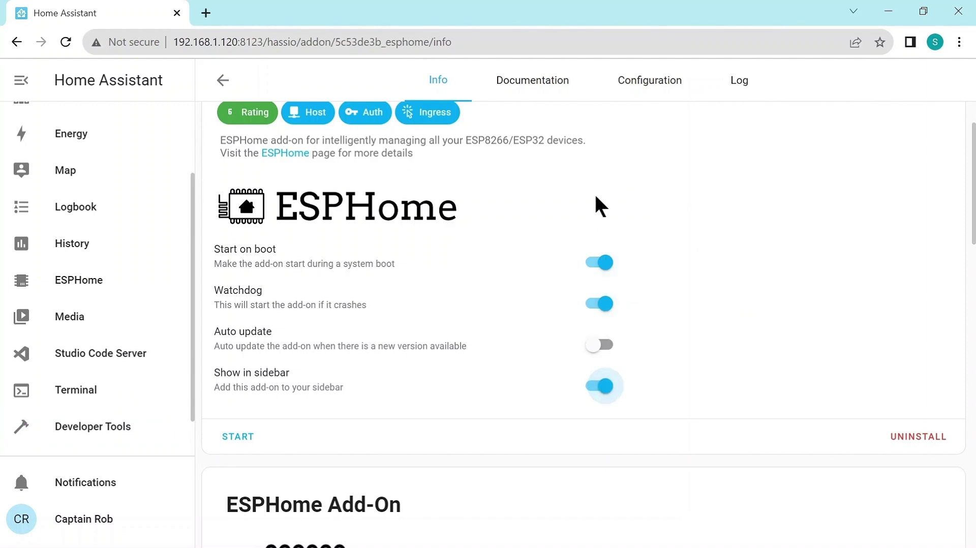
left_click(646, 77)
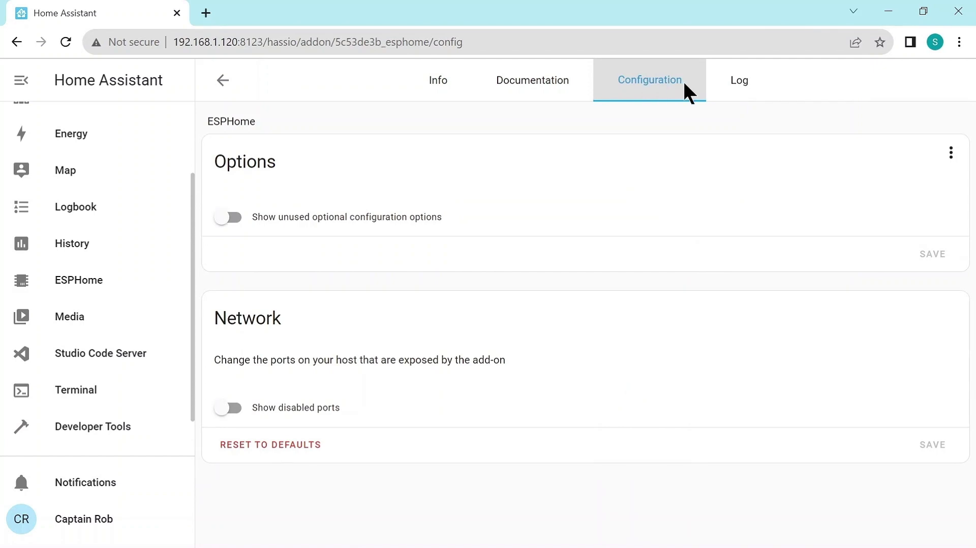
left_click(737, 85)
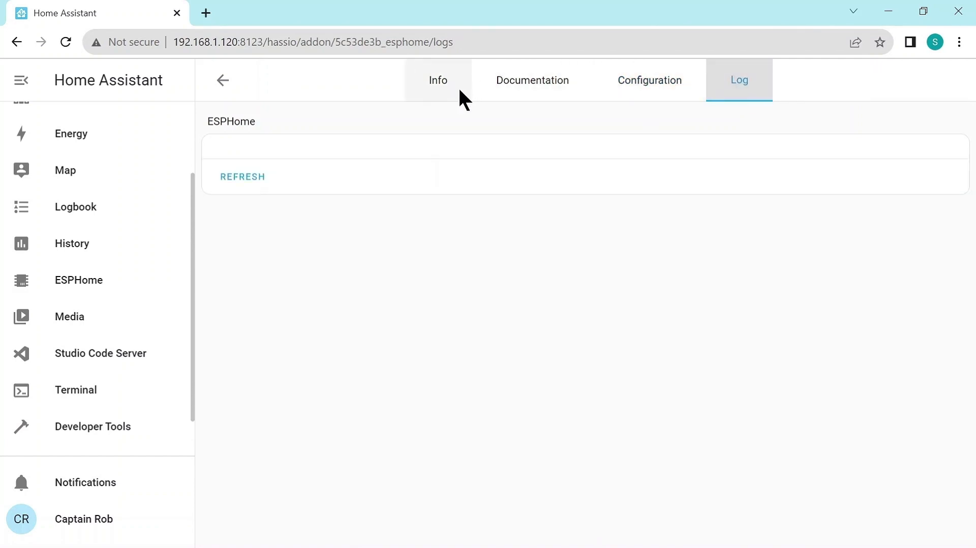
left_click(433, 80)
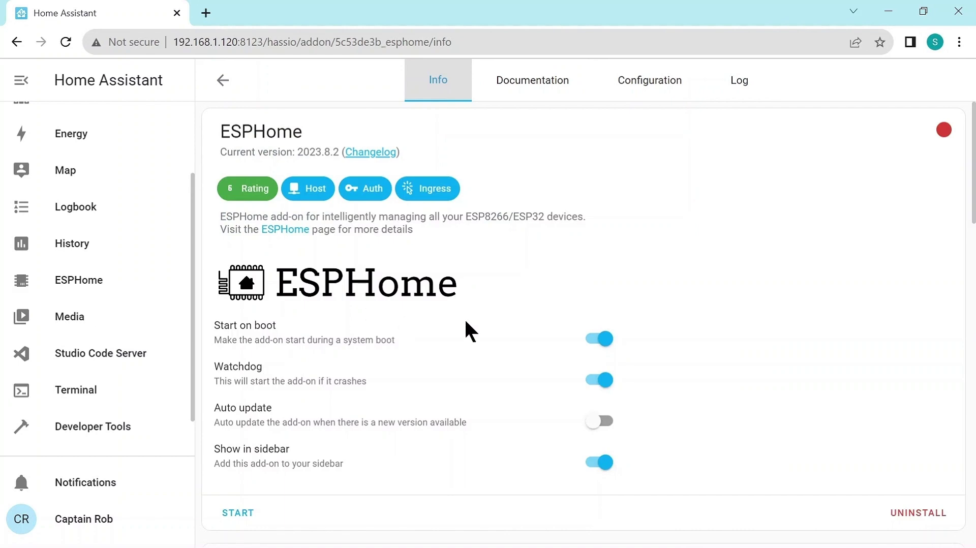
Start ESPHome, check its log, and open the ESPHome web dashboard
scroll(751, 311, "down", 1)
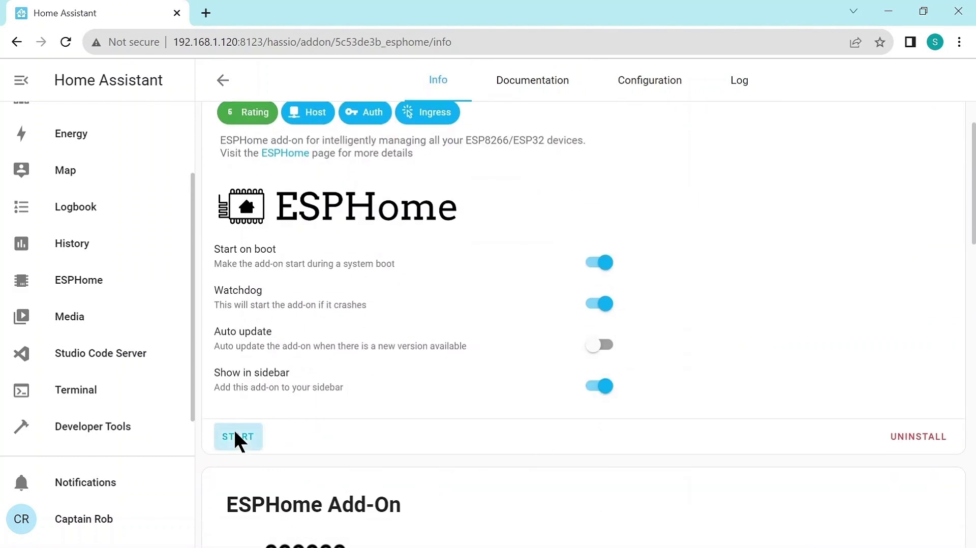
left_click(235, 435)
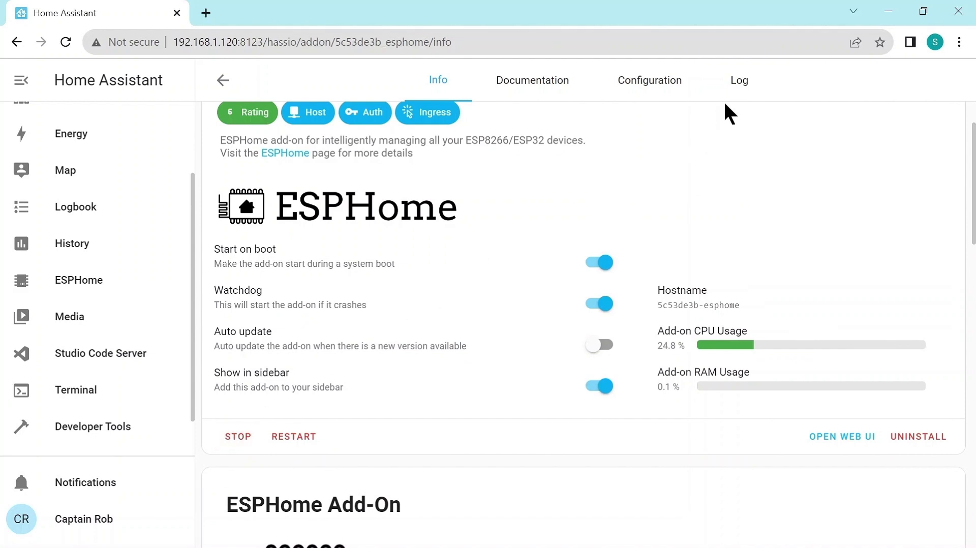
left_click(737, 79)
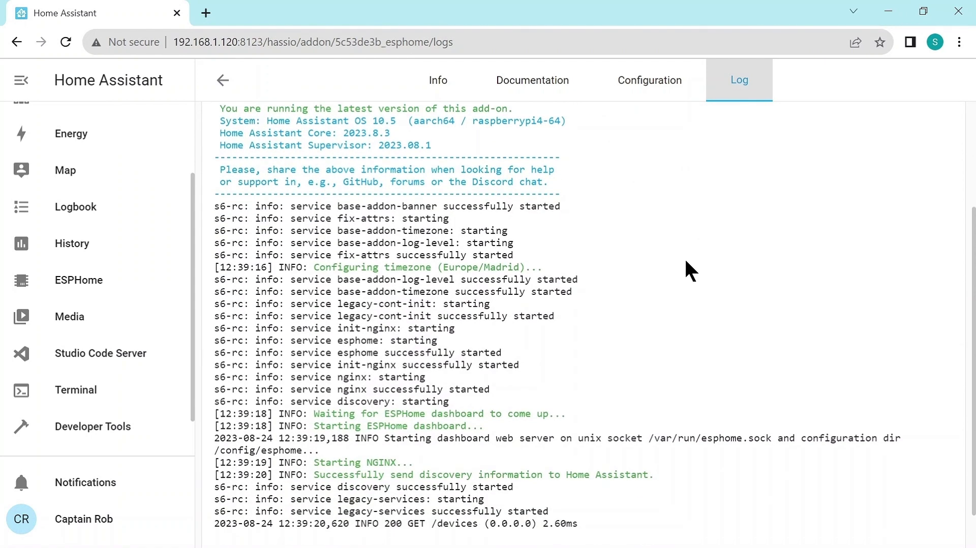
scroll(685, 262, "down", 1)
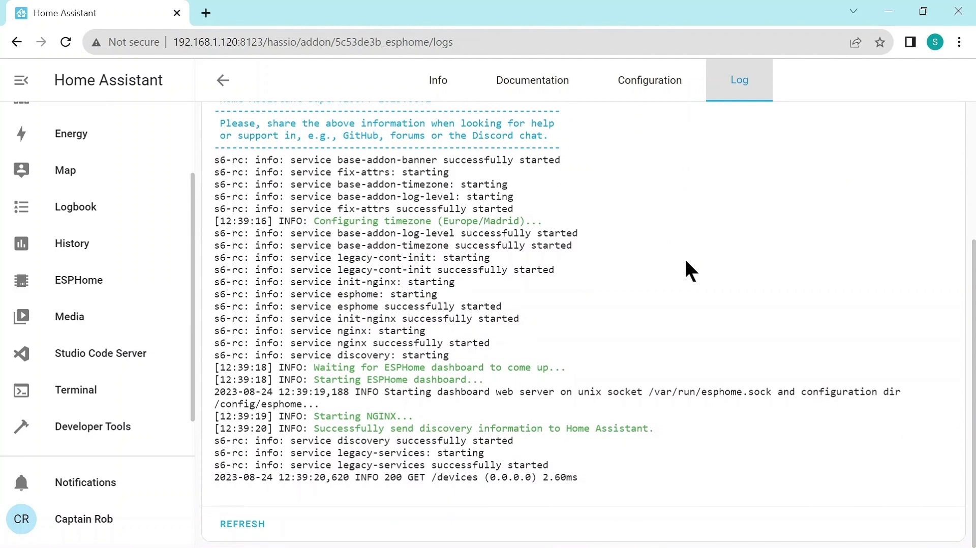
left_click(432, 76)
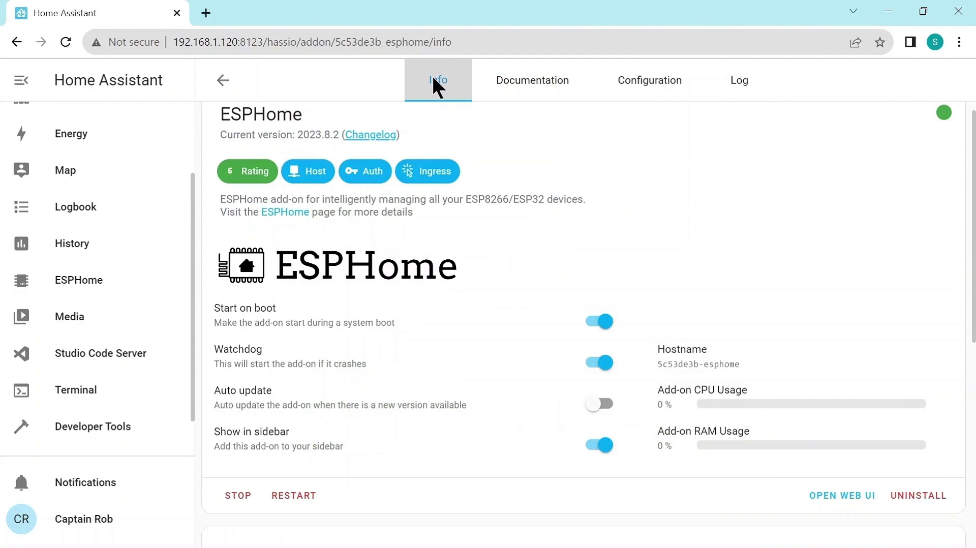
left_click(833, 495)
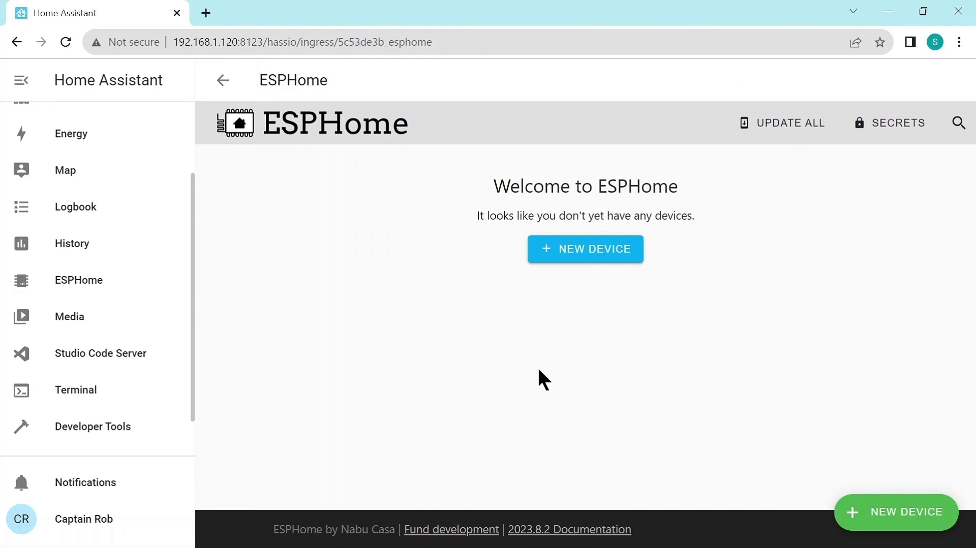
Search Google for 'home assistant google drive' in a new browser tab
key("ctrl+t")
type("ho")
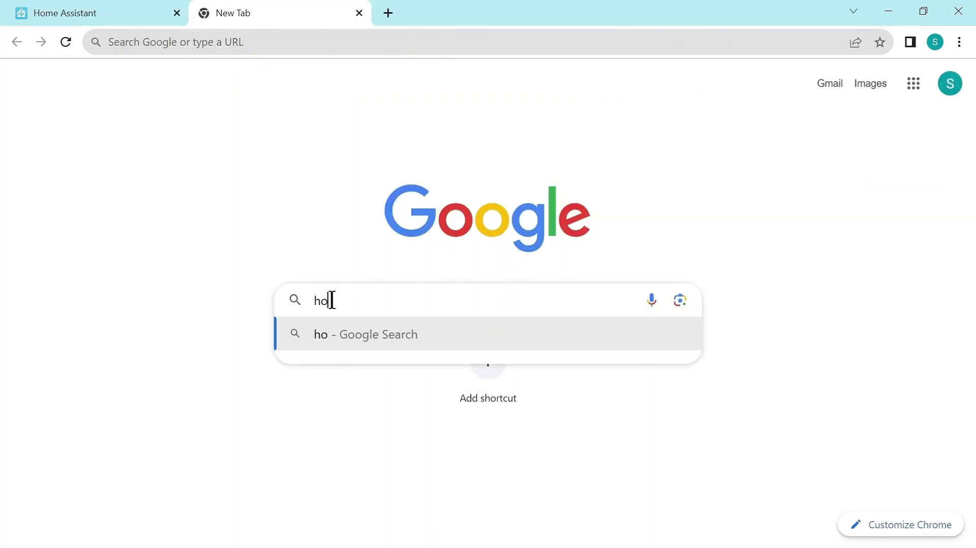
type("me ass")
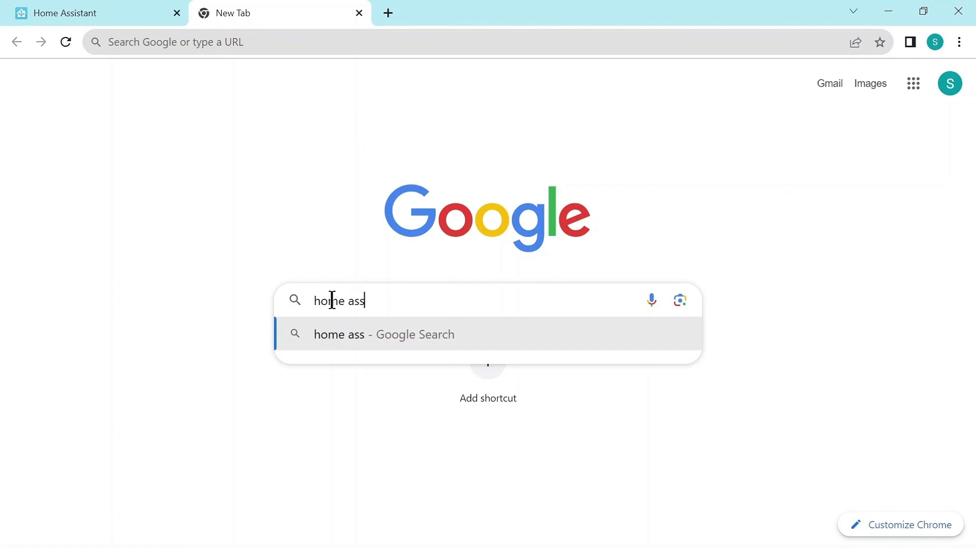
type("istant go")
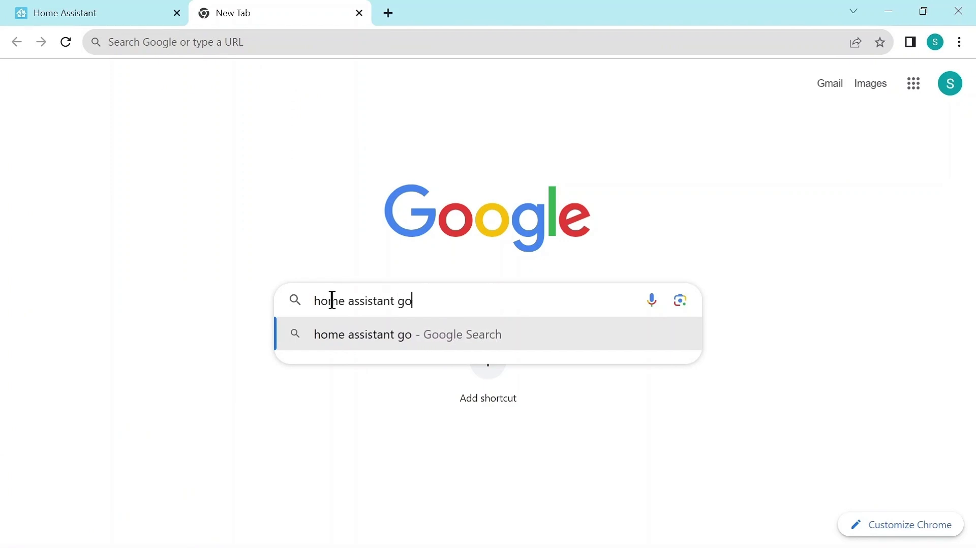
type("ogle drive")
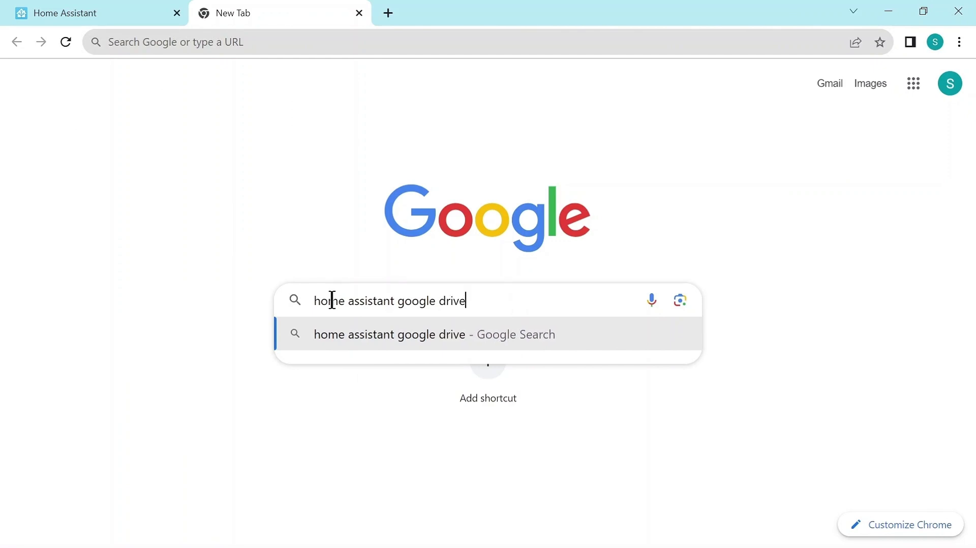
key("Return")
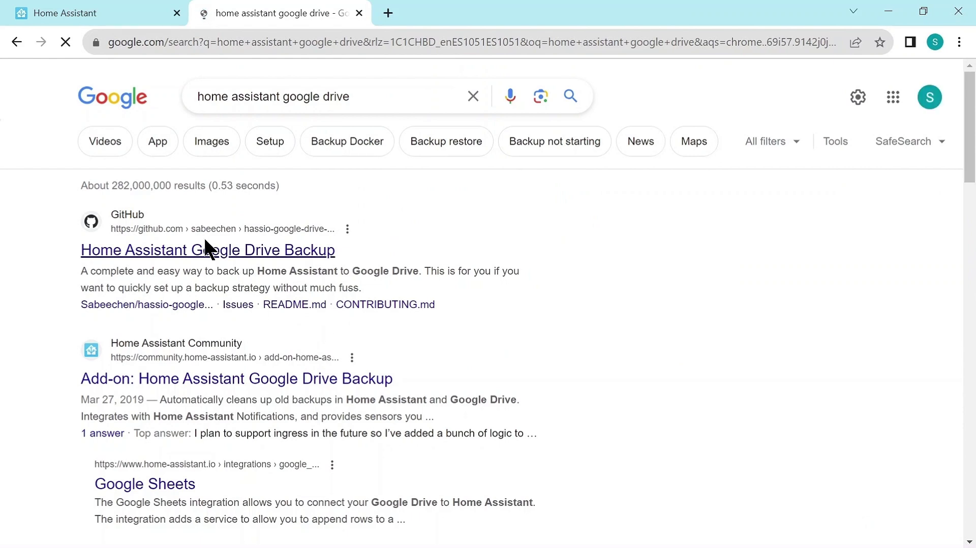
Open the hassio-google-drive-backup GitHub repository and scroll its README to the install instructions
left_click(197, 249)
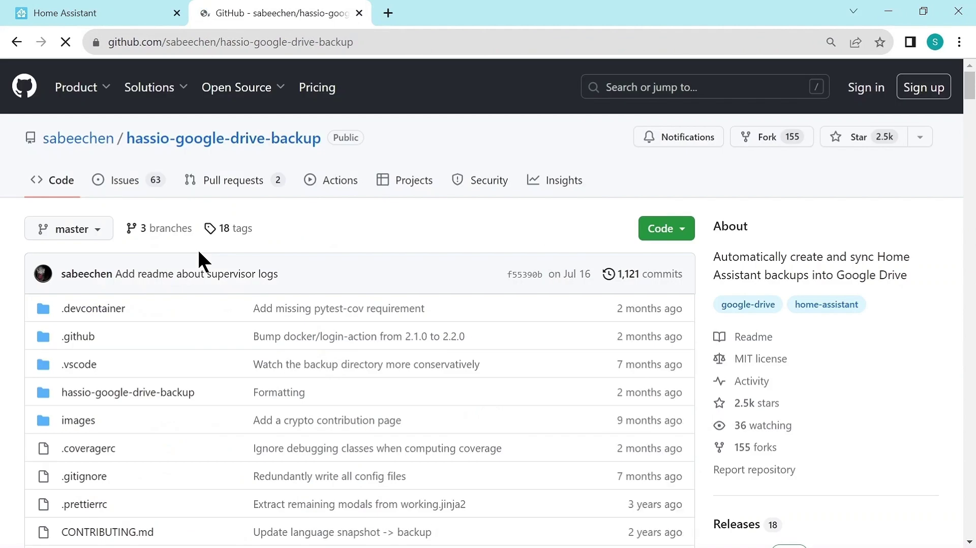
scroll(312, 297, "down", 5)
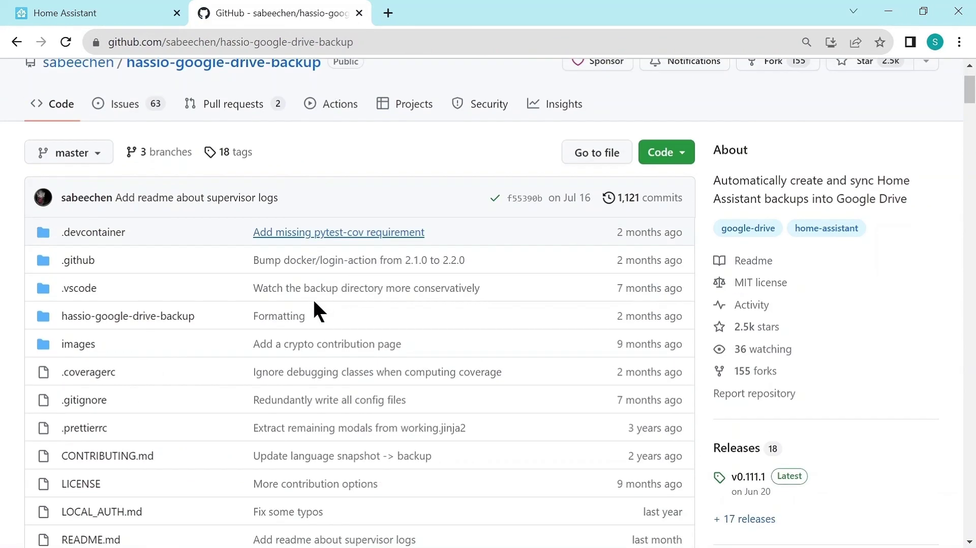
scroll(314, 302, "down", 6)
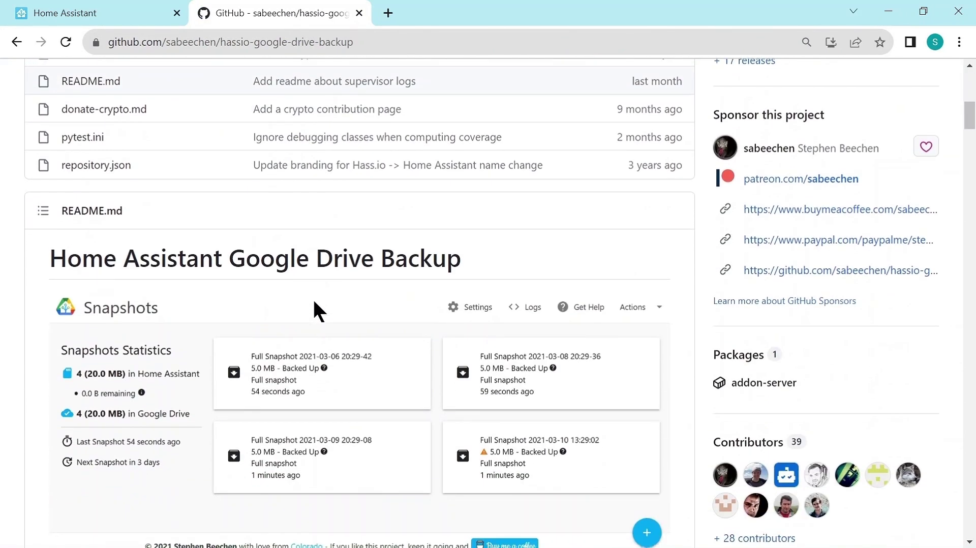
scroll(314, 301, "down", 4)
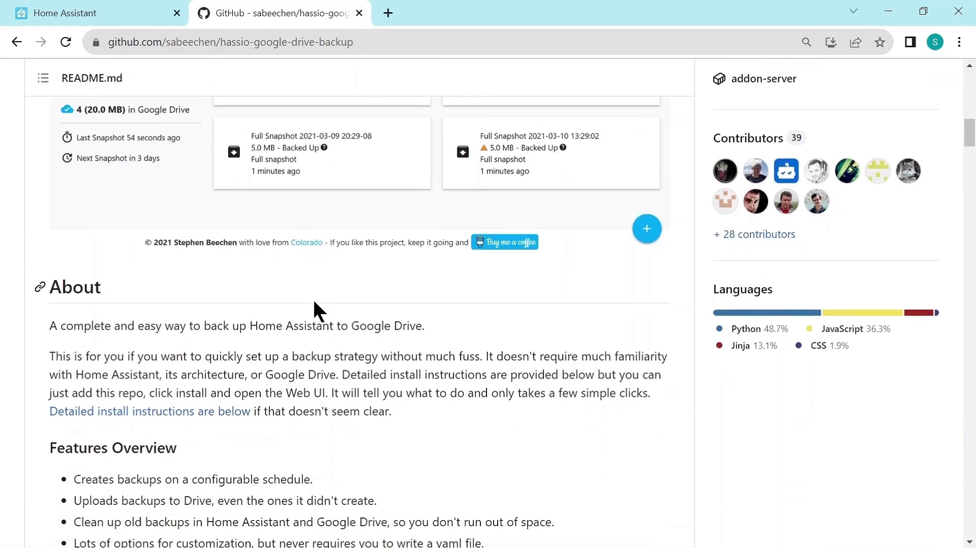
scroll(314, 301, "down", 11)
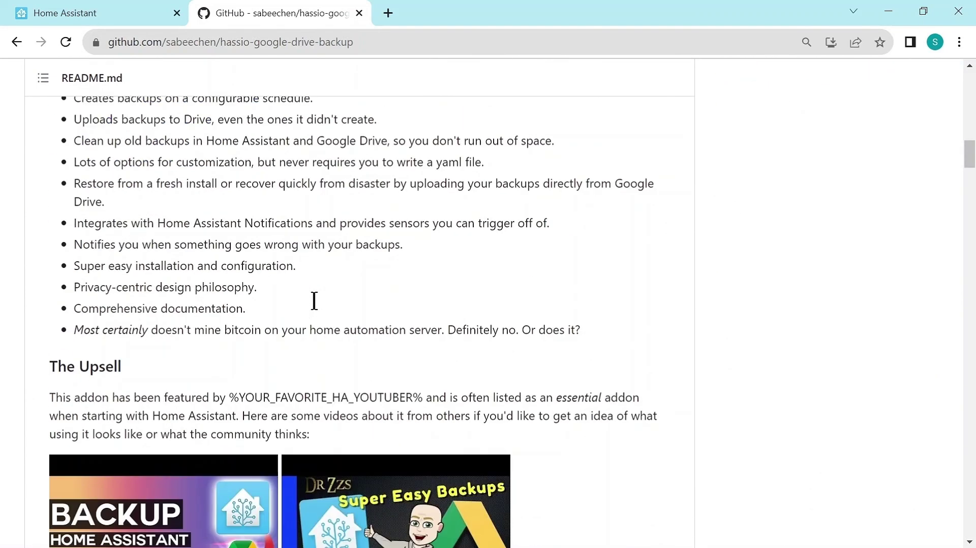
scroll(314, 302, "down", 5)
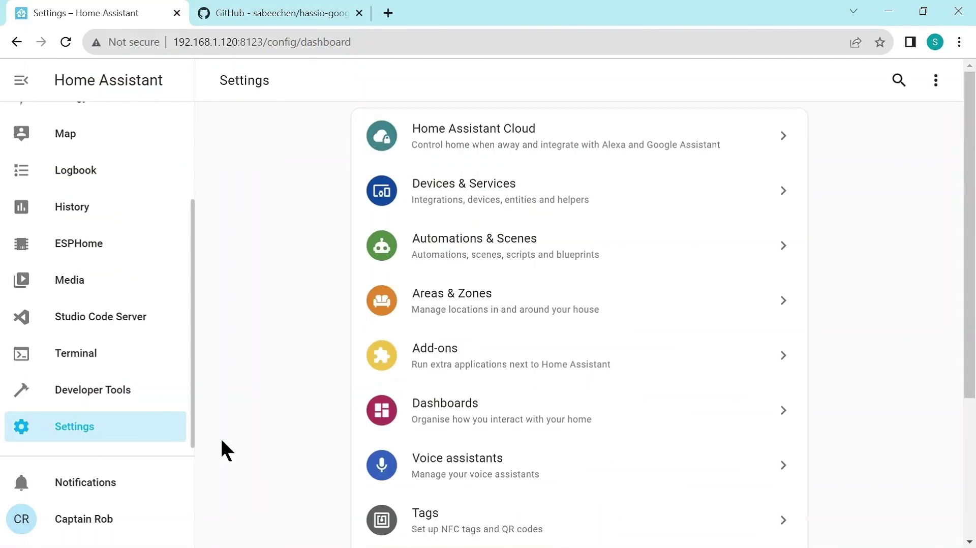
Add the Google Drive Backup GitHub URL as a repository in the Add-on Store
left_click(377, 362)
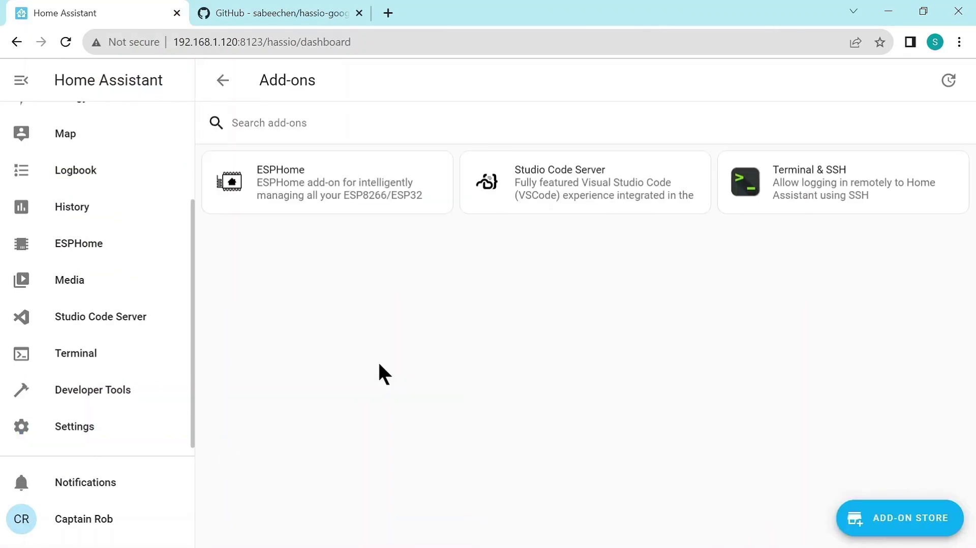
left_click(886, 518)
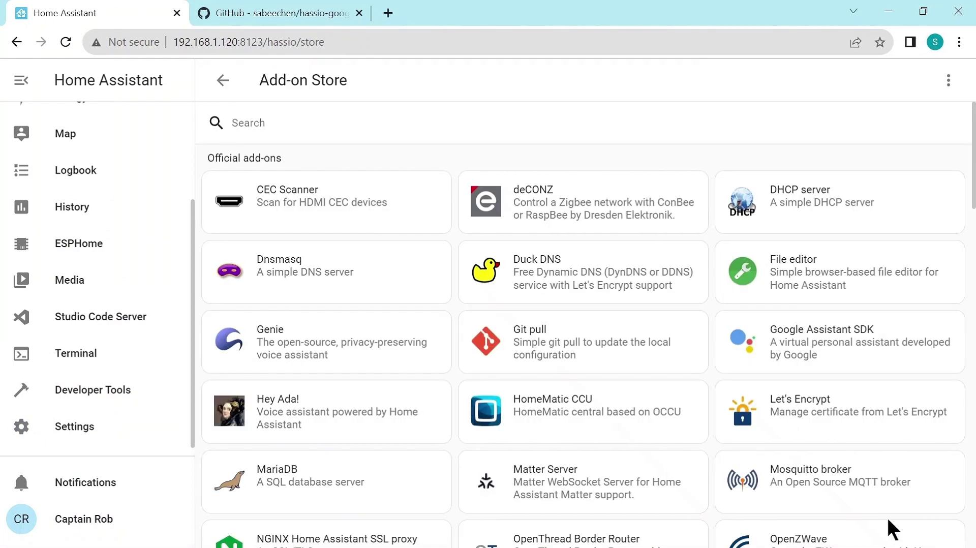
left_click(948, 81)
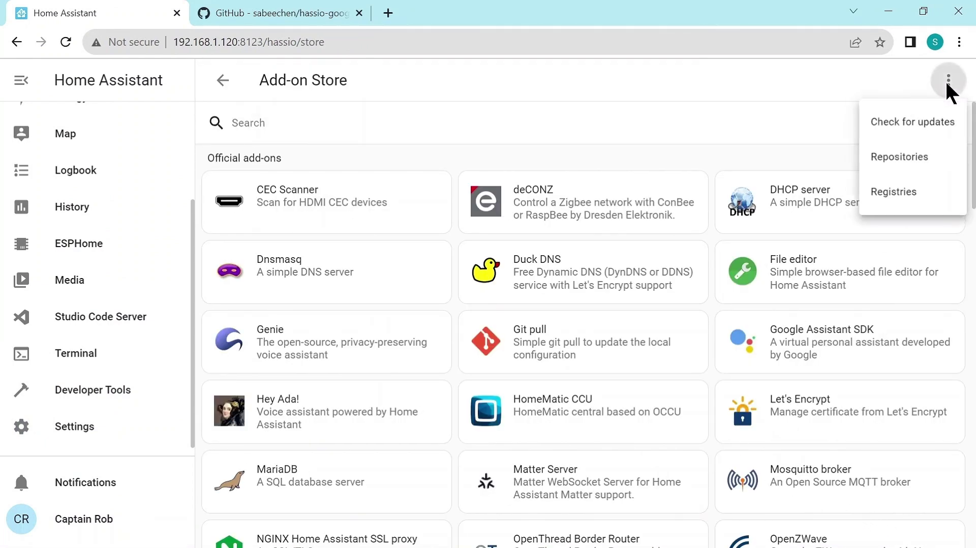
left_click(903, 159)
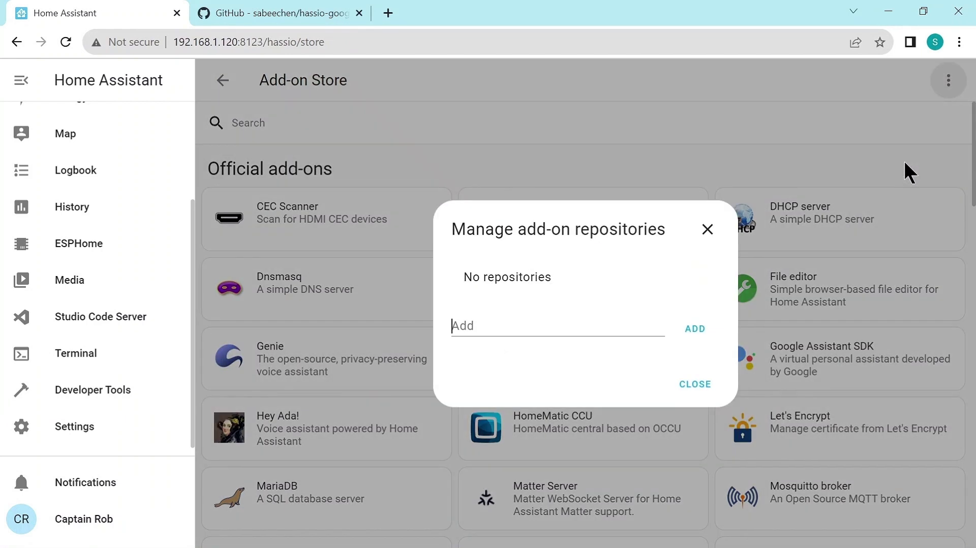
key("ctrl+v")
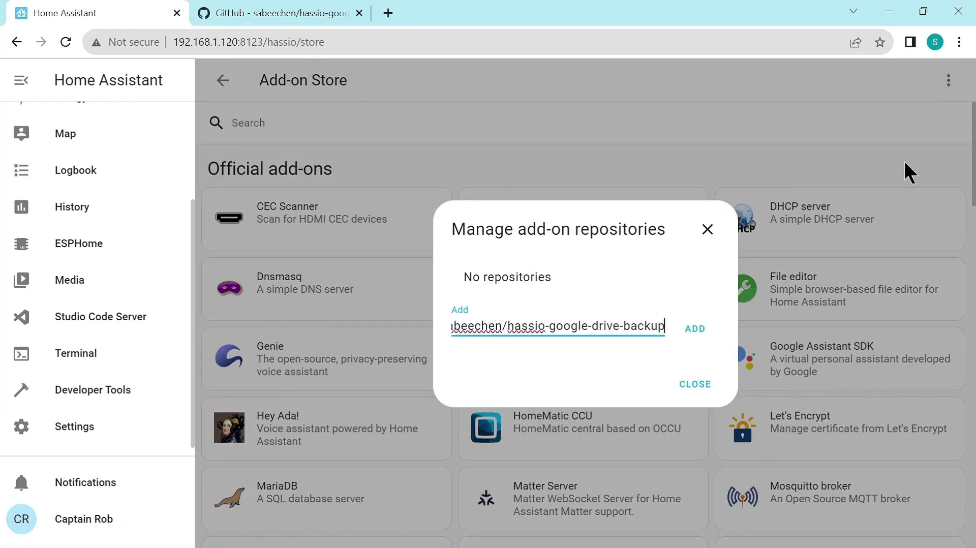
left_click(701, 329)
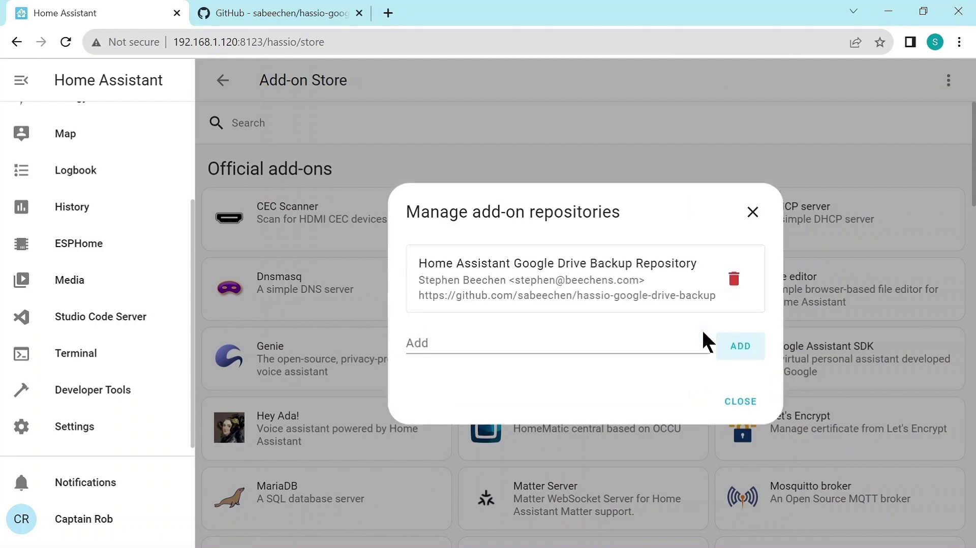
left_click(741, 401)
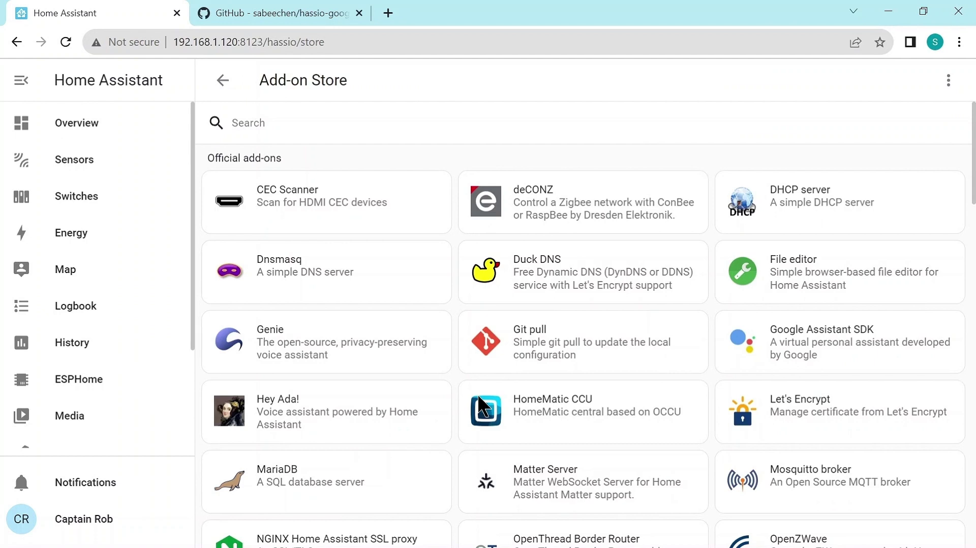
Open the Home Assistant Google Drive Backup card at the store's bottom and glance at its documentation
scroll(407, 360, "down", 14)
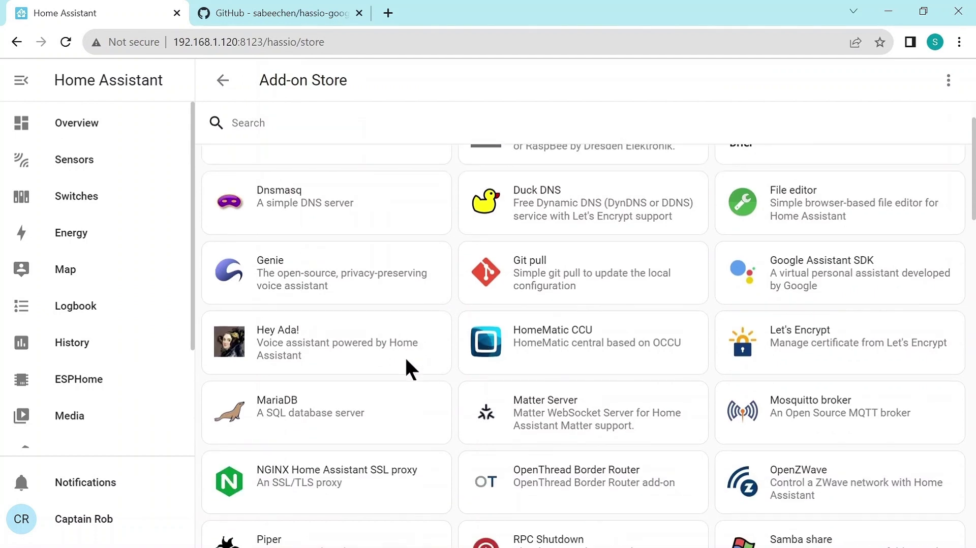
scroll(407, 361, "down", 14)
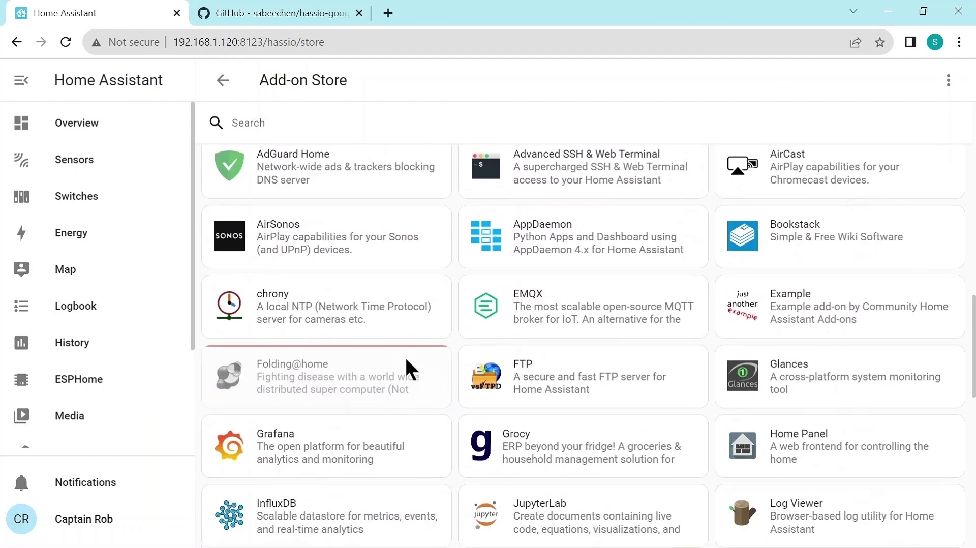
scroll(412, 369, "down", 1)
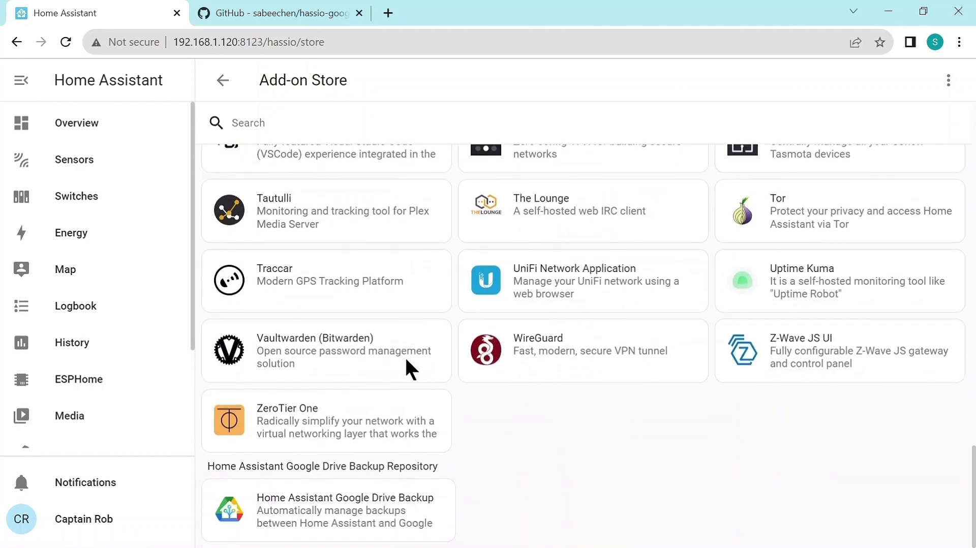
left_click(308, 498)
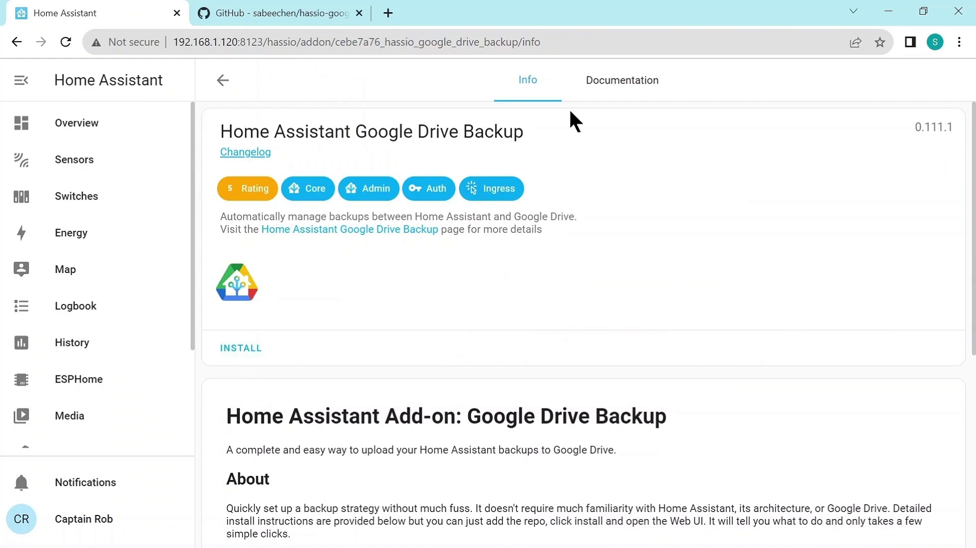
left_click(611, 77)
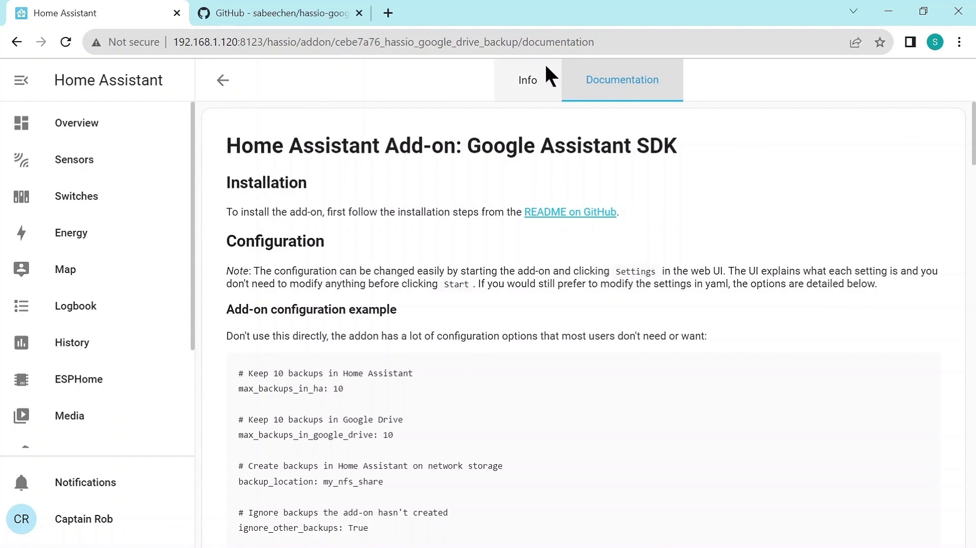
left_click(528, 73)
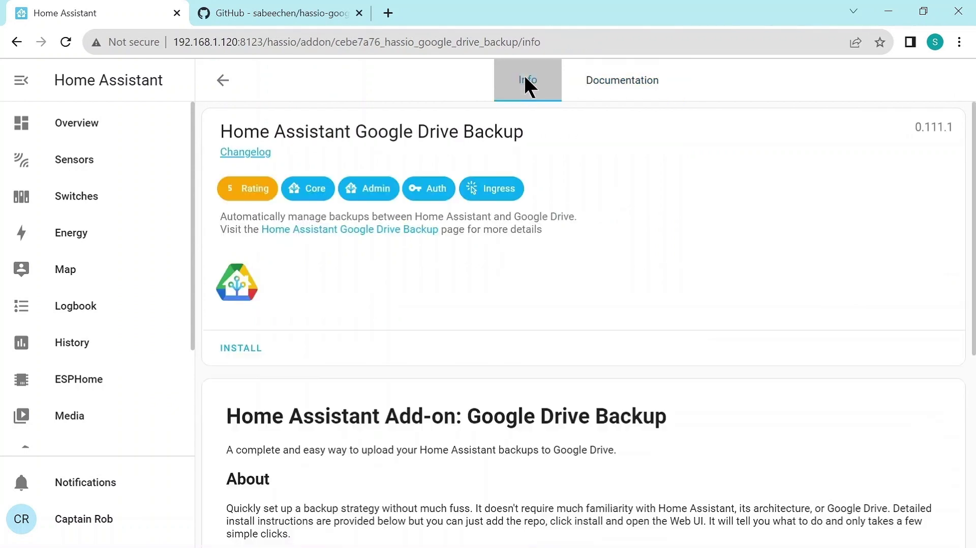
Install and start Google Drive Backup 0.111.1 with sidebar display on, then review Documentation and Configuration
left_click(234, 341)
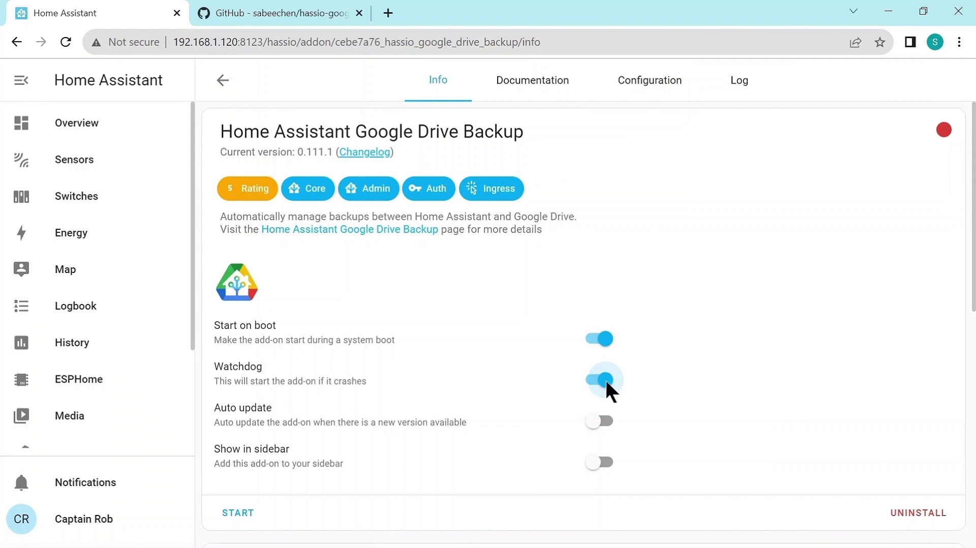
left_click(605, 463)
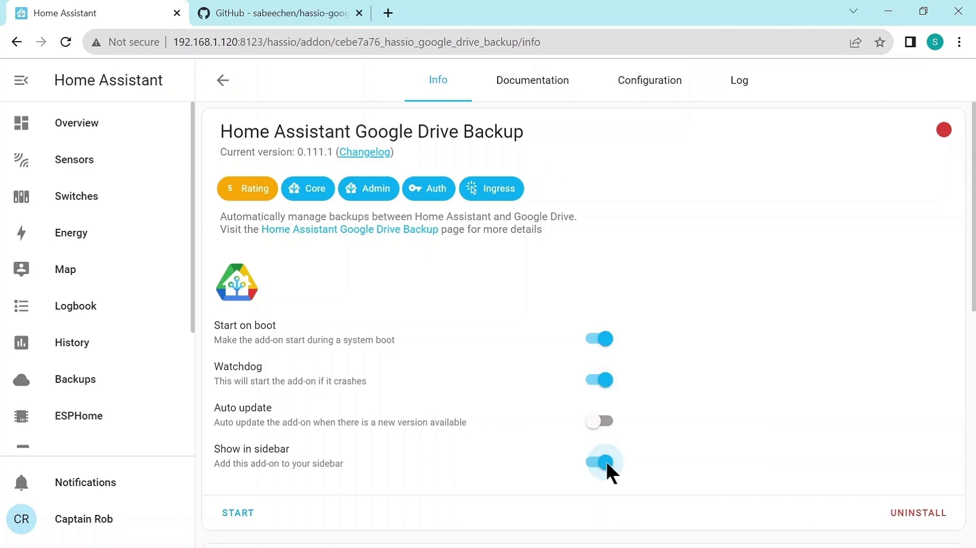
scroll(694, 312, "down", 2)
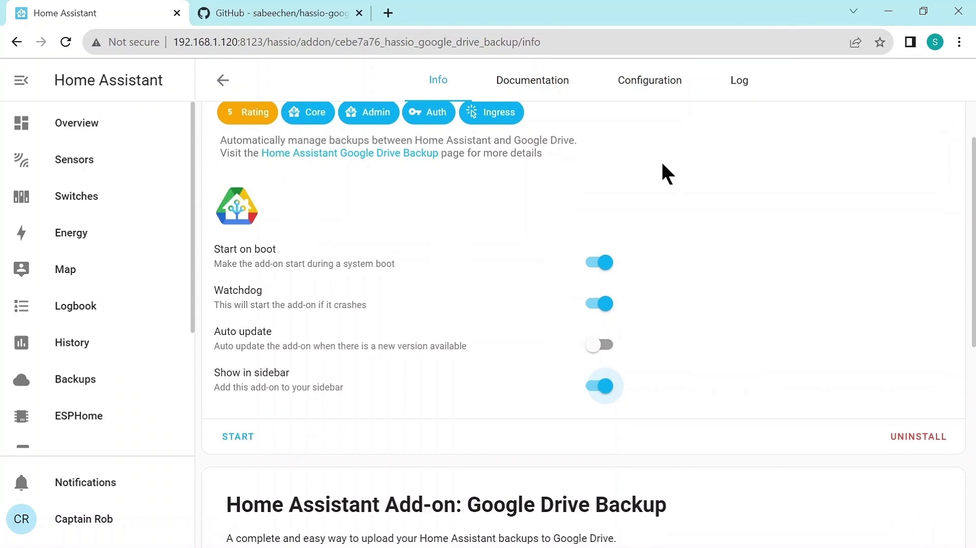
left_click(238, 437)
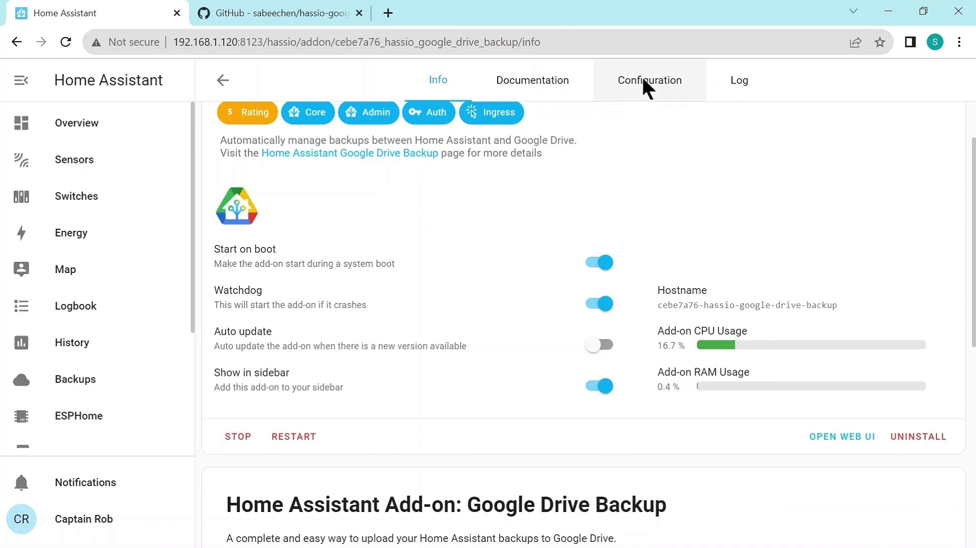
left_click(546, 80)
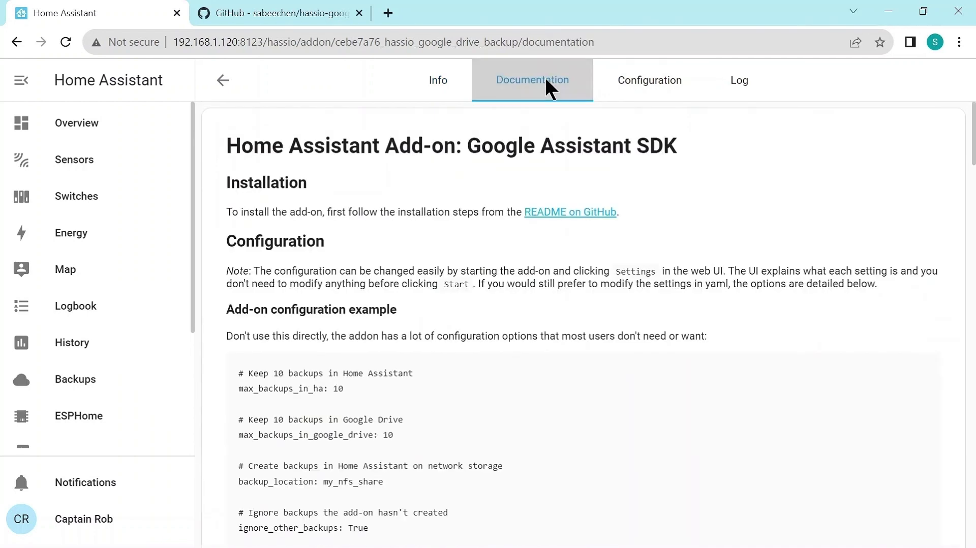
left_click(664, 85)
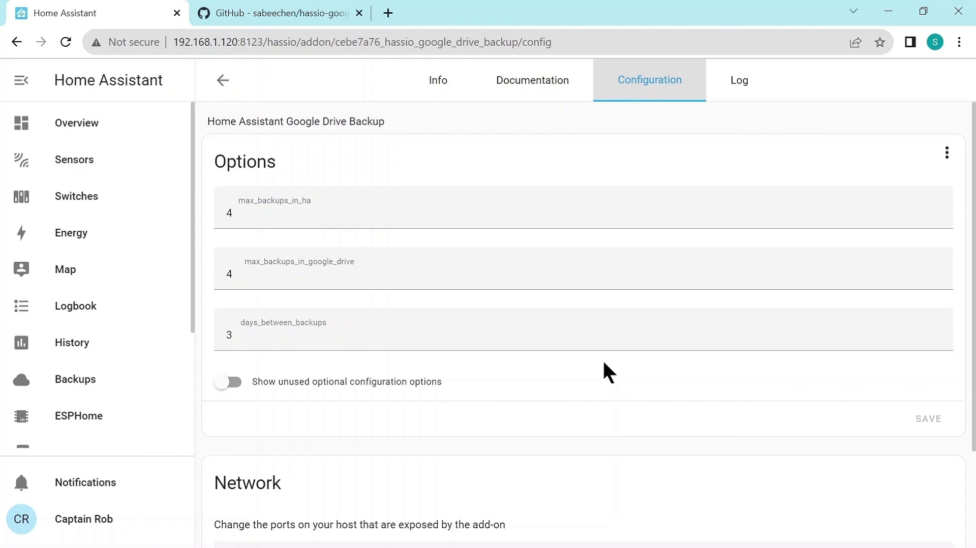
left_click(429, 90)
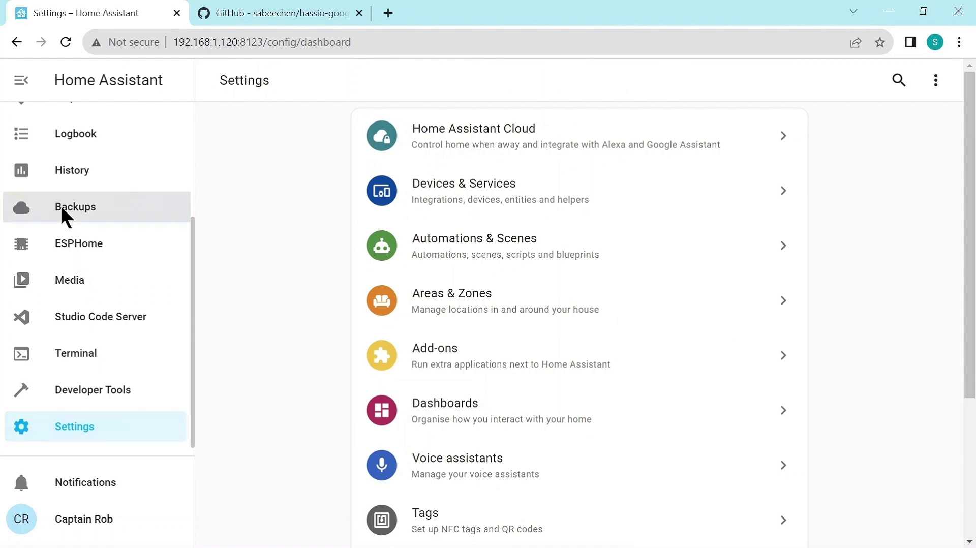
Open Backups from the sidebar and scroll the Get Started page's Google Drive authorization section
left_click(60, 205)
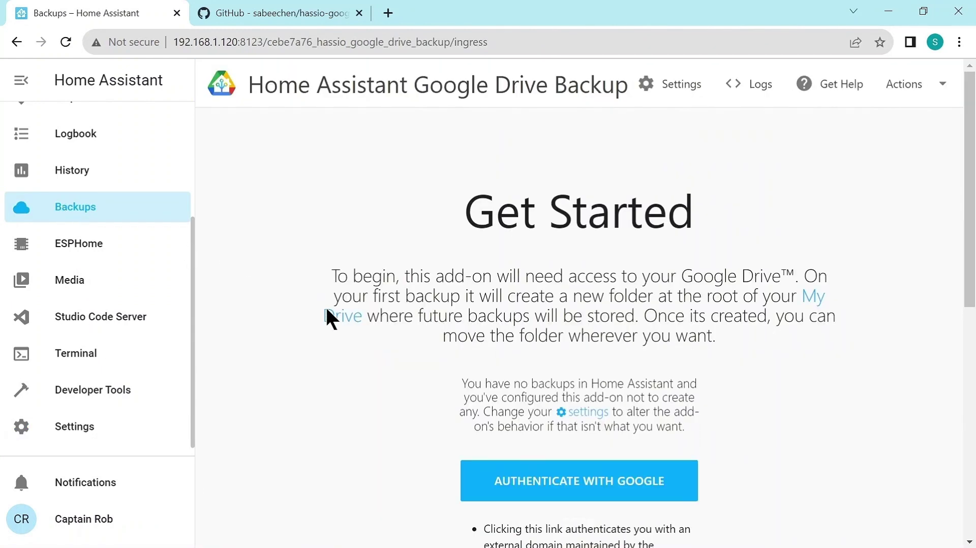
scroll(320, 343, "down", 3)
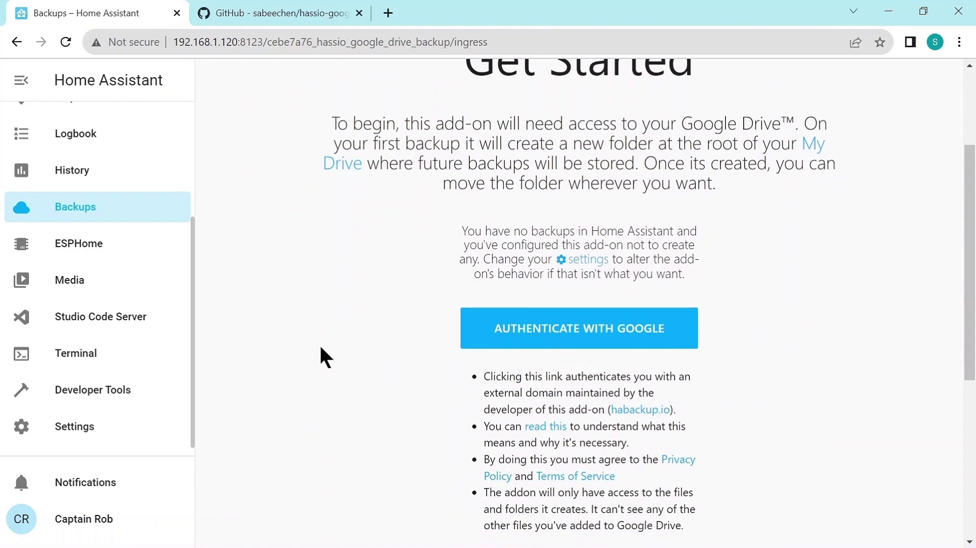
scroll(320, 348, "down", 3)
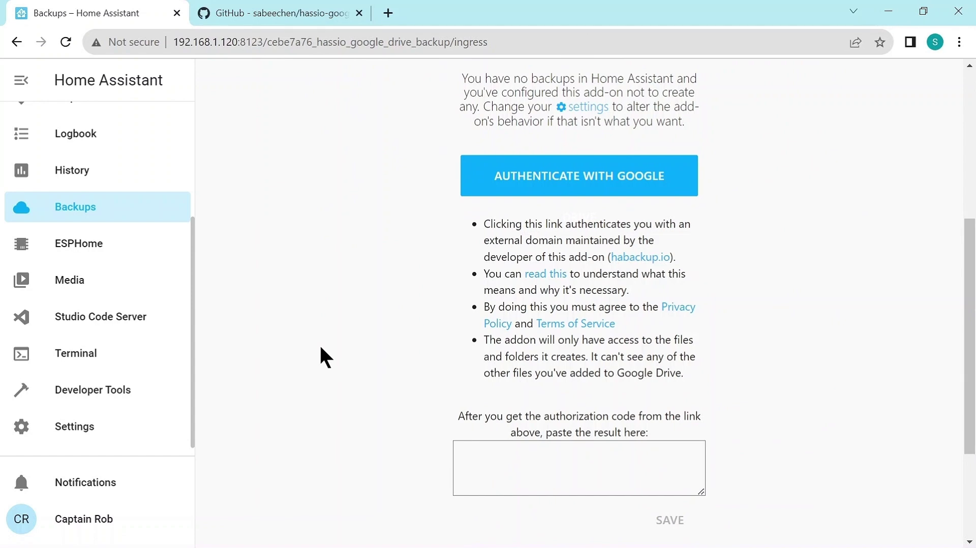
scroll(320, 348, "up", 5)
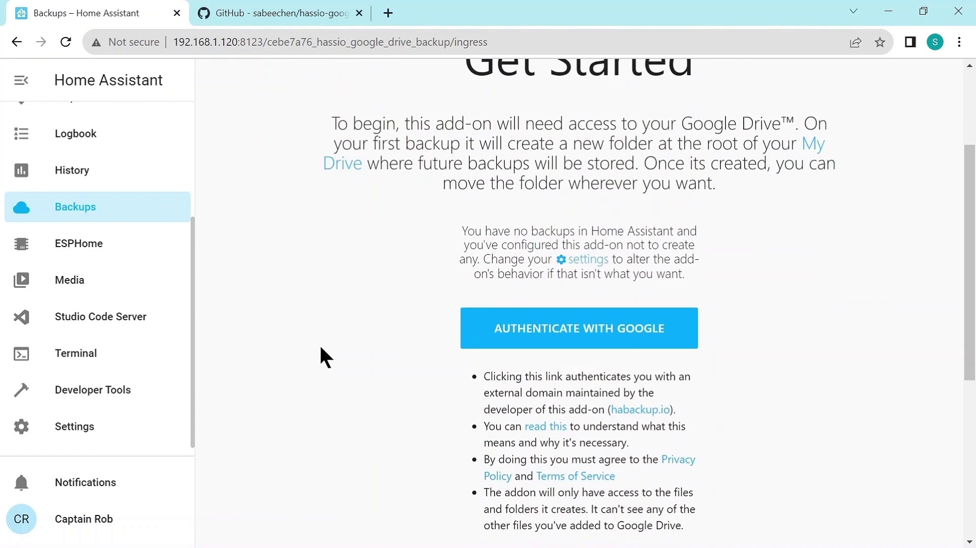
Check the Terminal add-on, trust the config folder authors in Studio Code Server, then view ESPHome
left_click(97, 425)
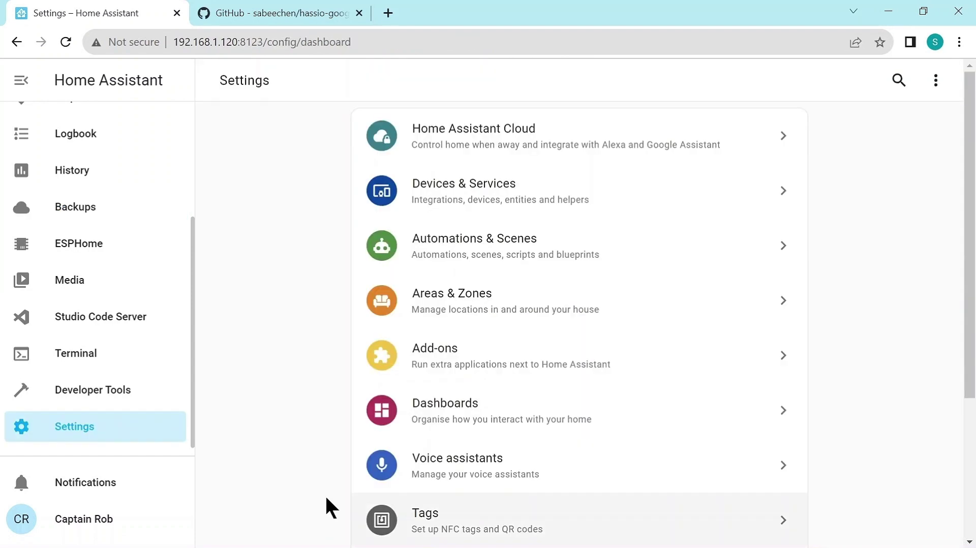
left_click(71, 355)
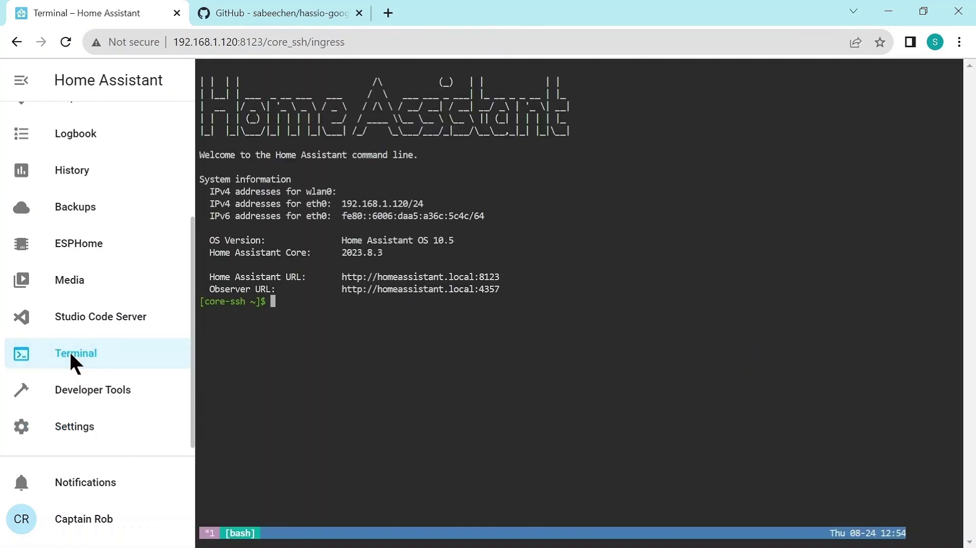
left_click(74, 314)
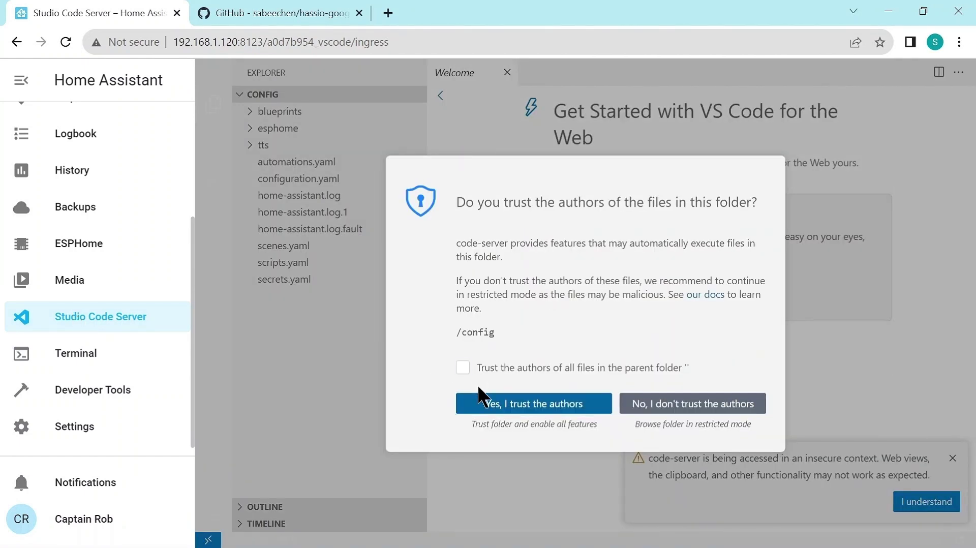
left_click(483, 398)
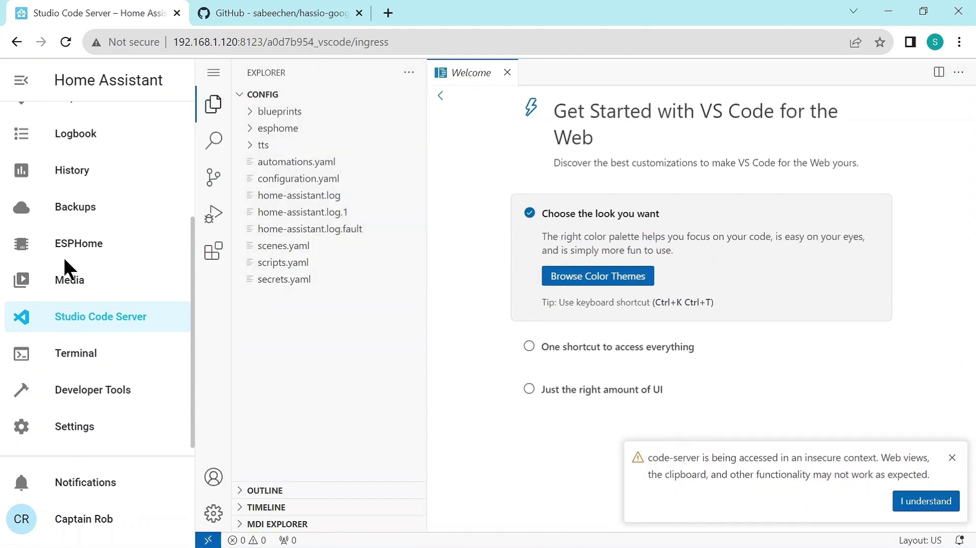
left_click(75, 248)
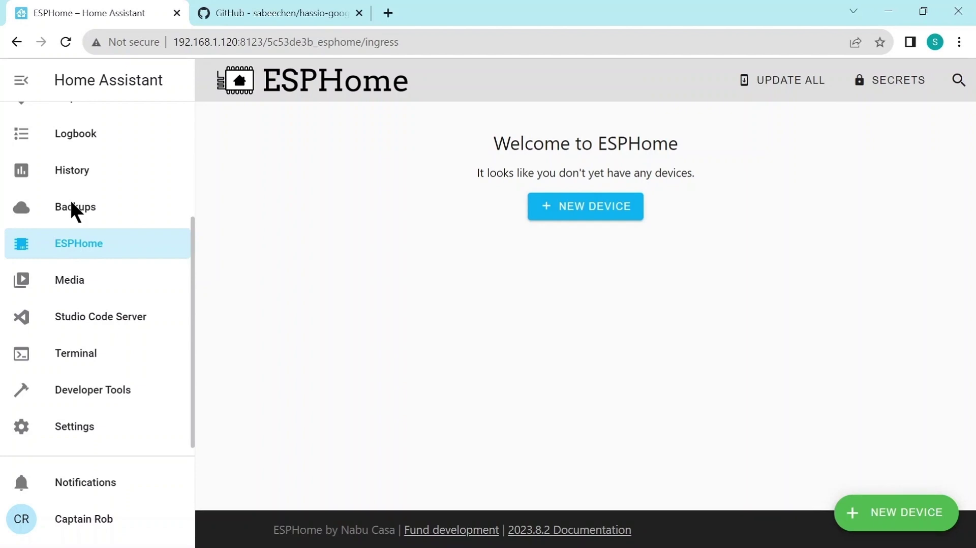
left_click(71, 203)
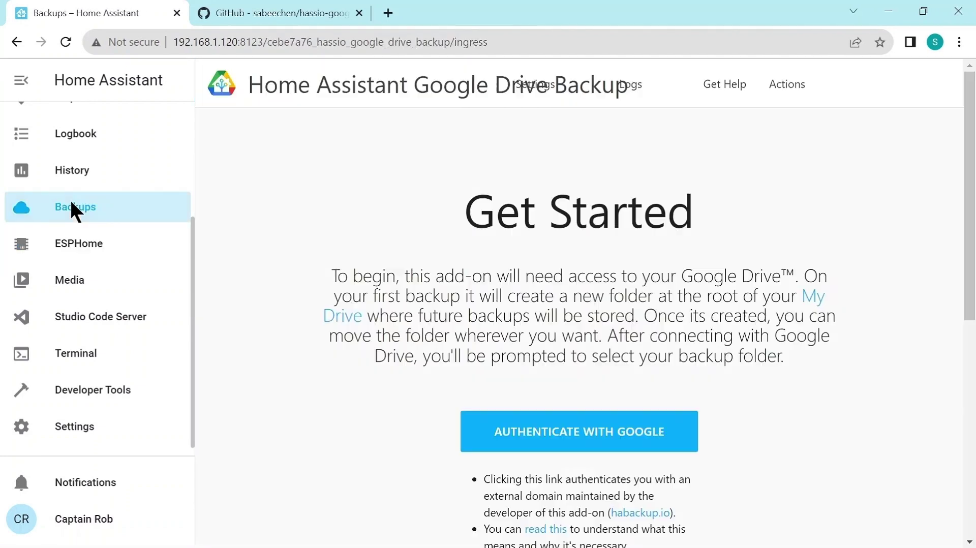